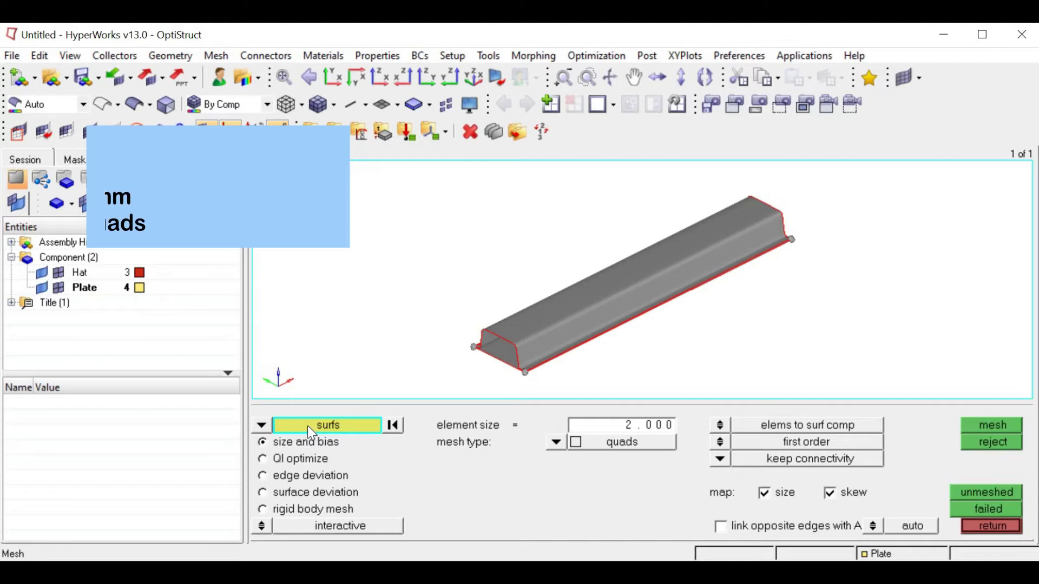
Automesh all displayed surfaces with quads at an element size of 2
click(307, 427)
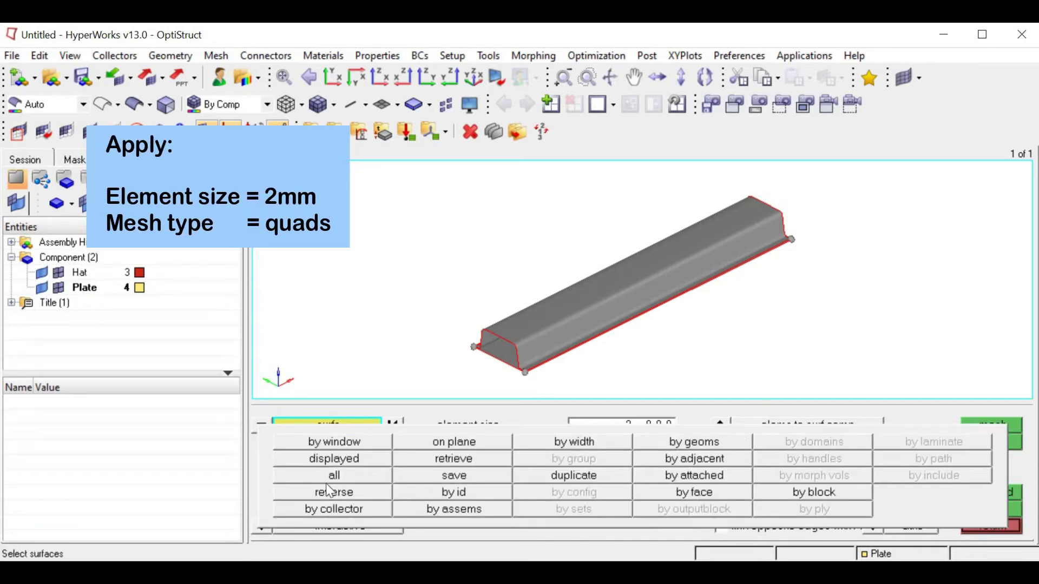
click(303, 460)
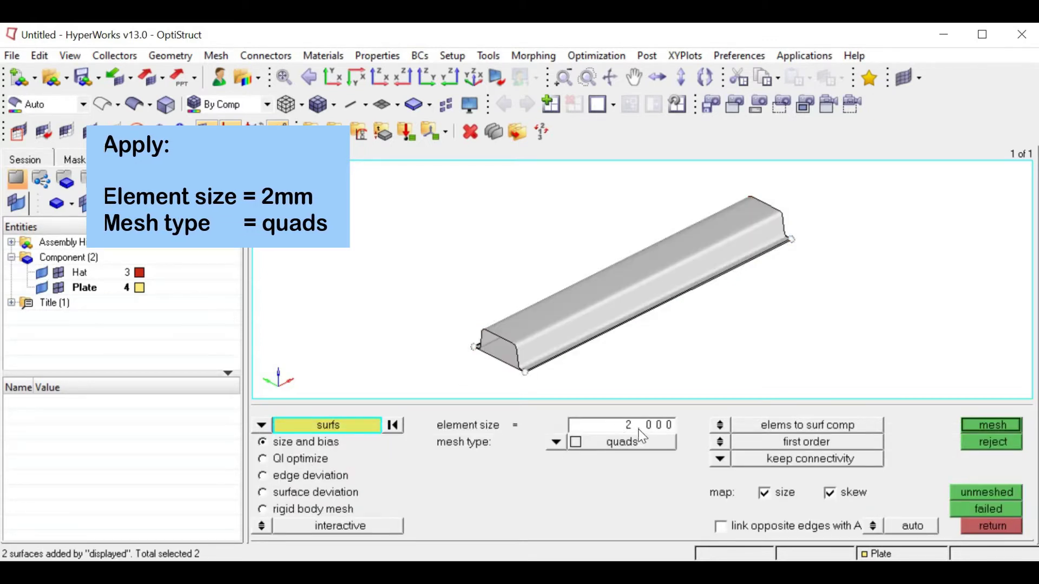
click(984, 423)
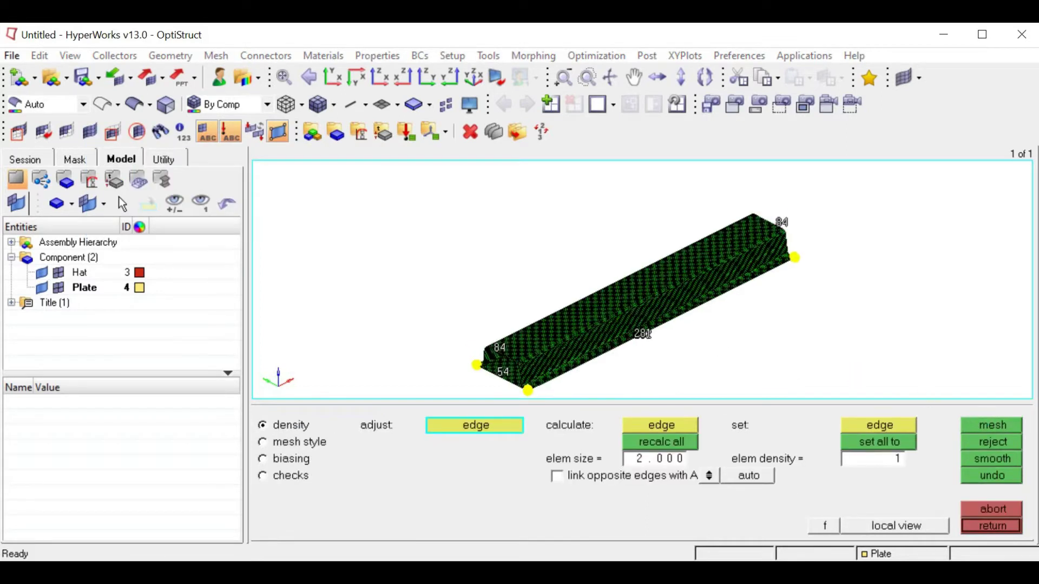
Smooth the new mesh on the hat and plate repeatedly, and accept it
click(1011, 461)
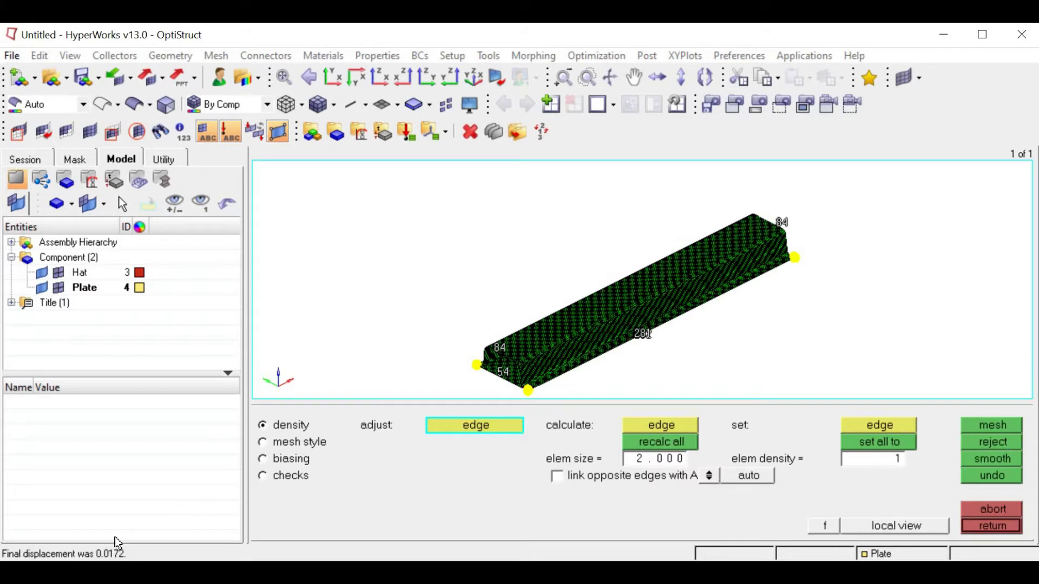
click(980, 458)
click(981, 457)
click(981, 458)
click(981, 457)
click(1002, 527)
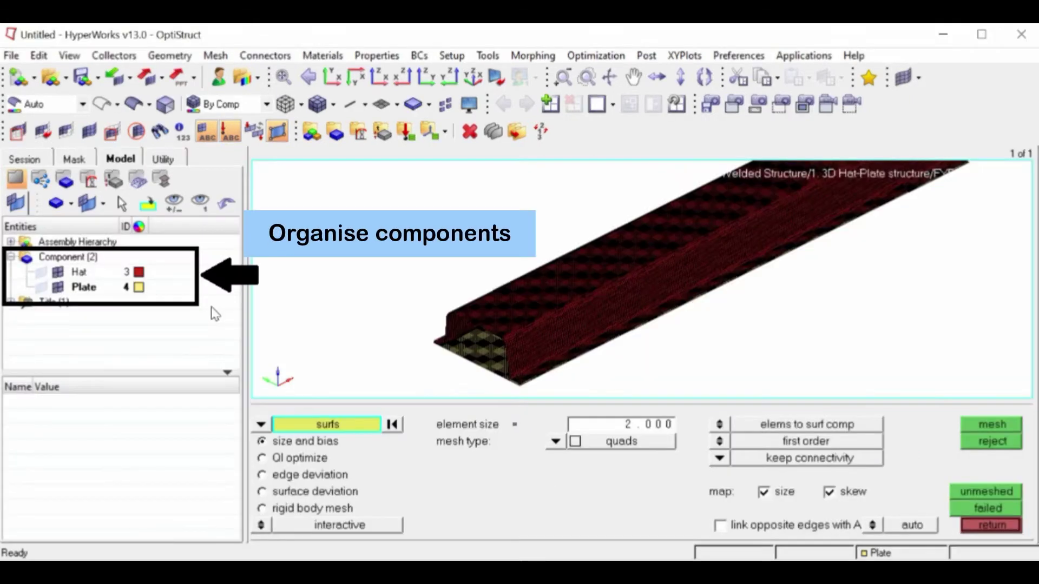
Colour the Hat component bright red and the Plate component green, and leave the meshing tool
click(140, 274)
click(140, 288)
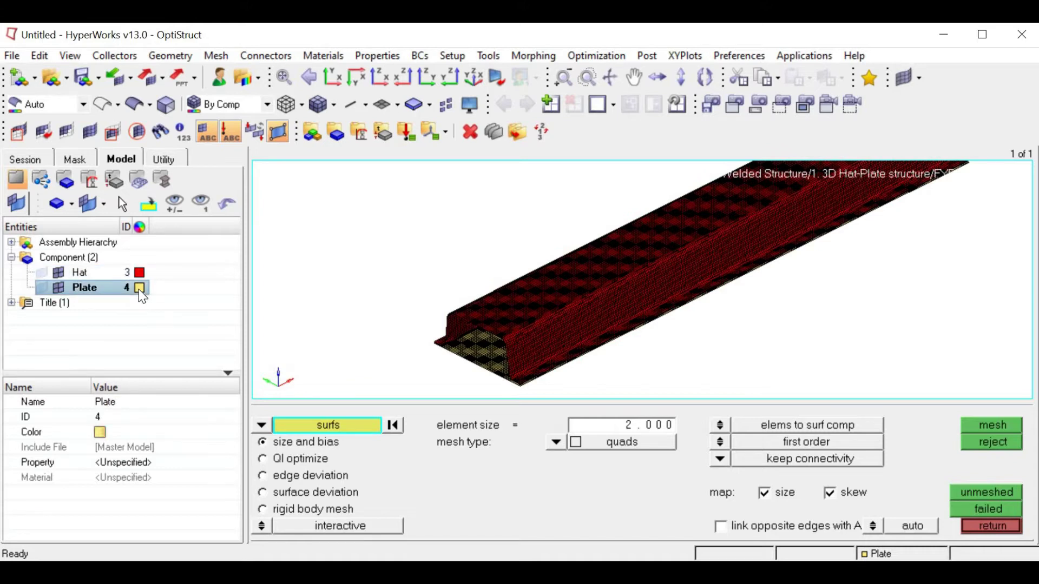
click(139, 287)
click(131, 235)
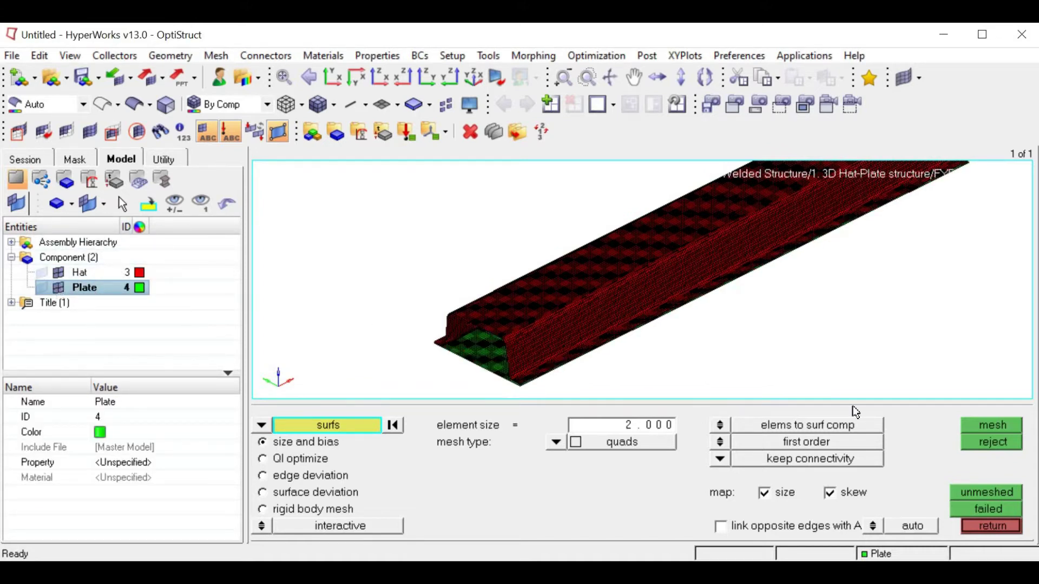
click(983, 525)
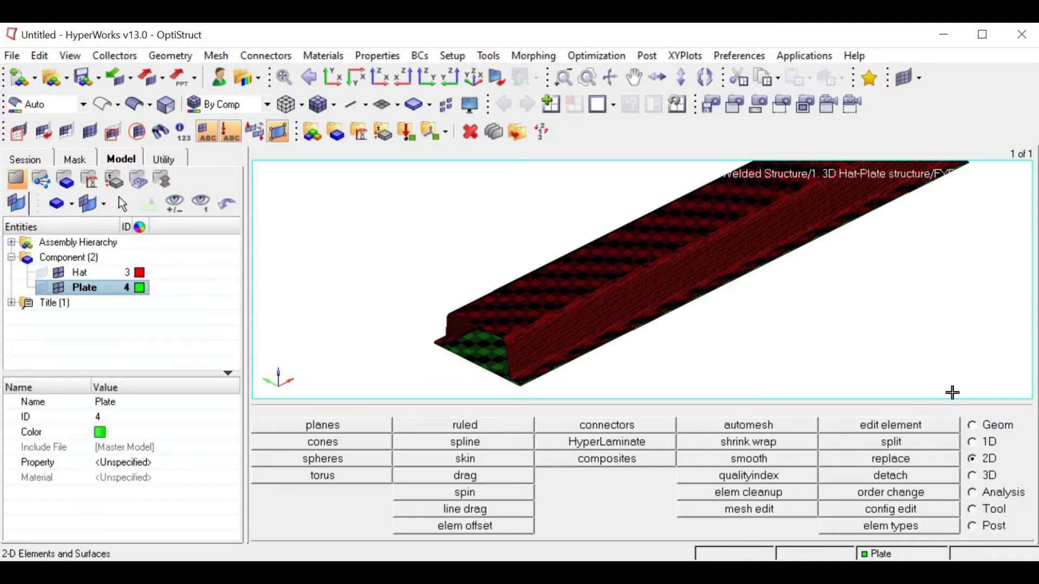
Start a node-to-node spotweld with the cweld configuration and display the elements as wireframe near the front flange corner
click(974, 444)
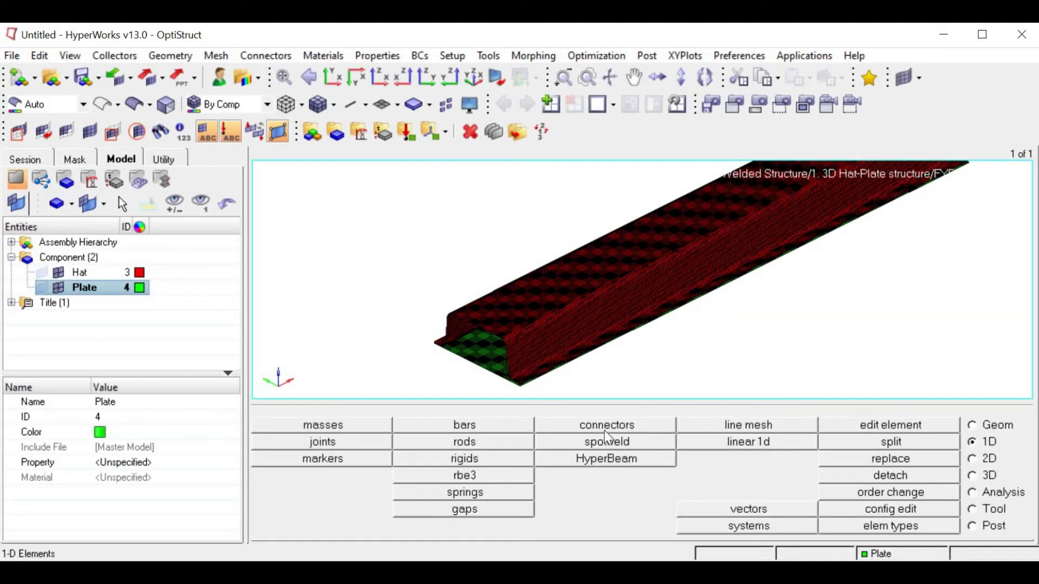
click(608, 442)
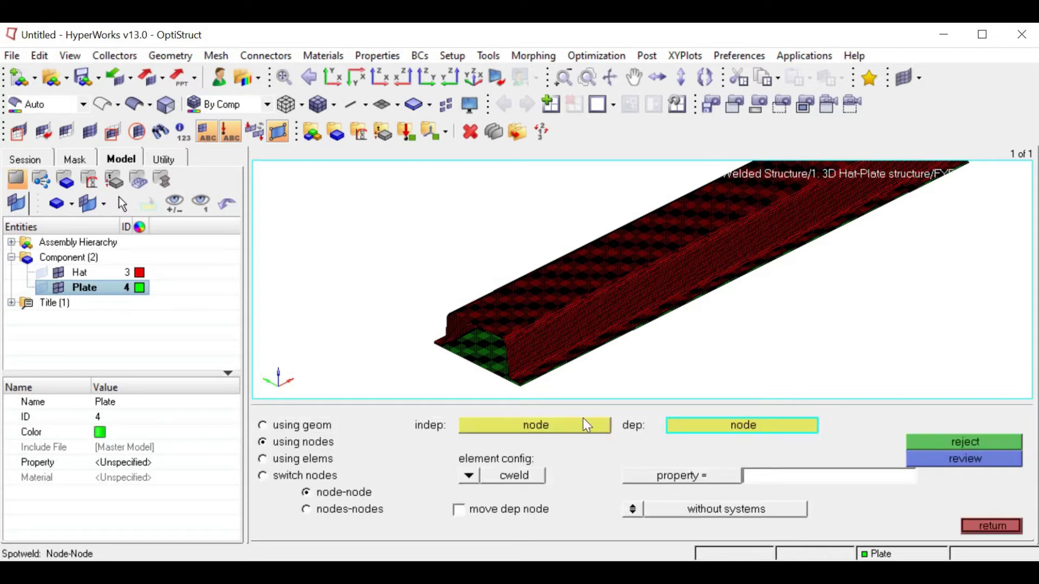
click(557, 431)
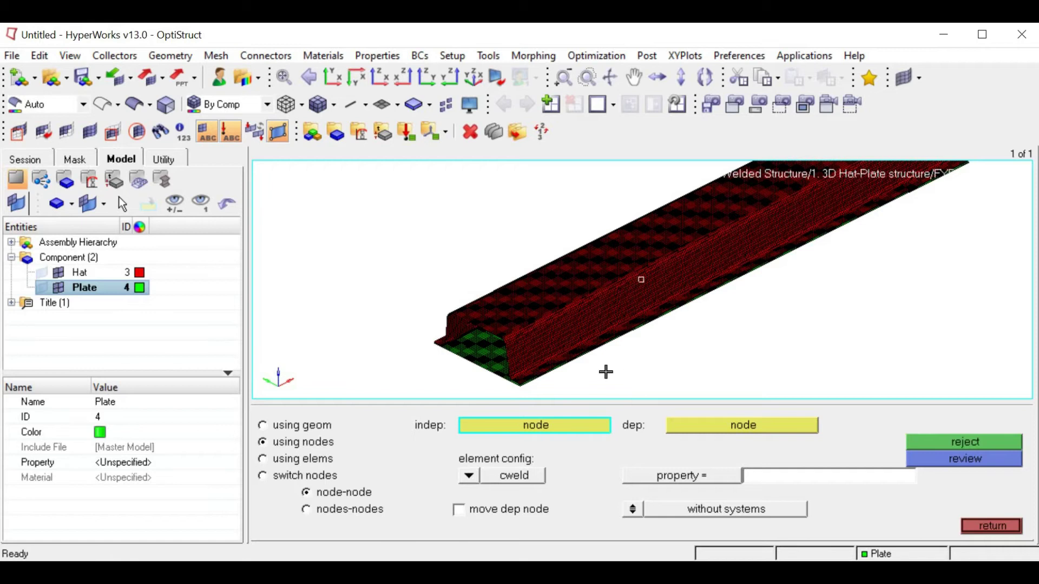
ctrl+scroll(605, 371, up, 5)
ctrl+scroll(644, 316, down, 2)
ctrl+scroll(763, 273, up, 3)
ctrl+scroll(723, 311, up, 3)
ctrl+scroll(683, 311, up, 2)
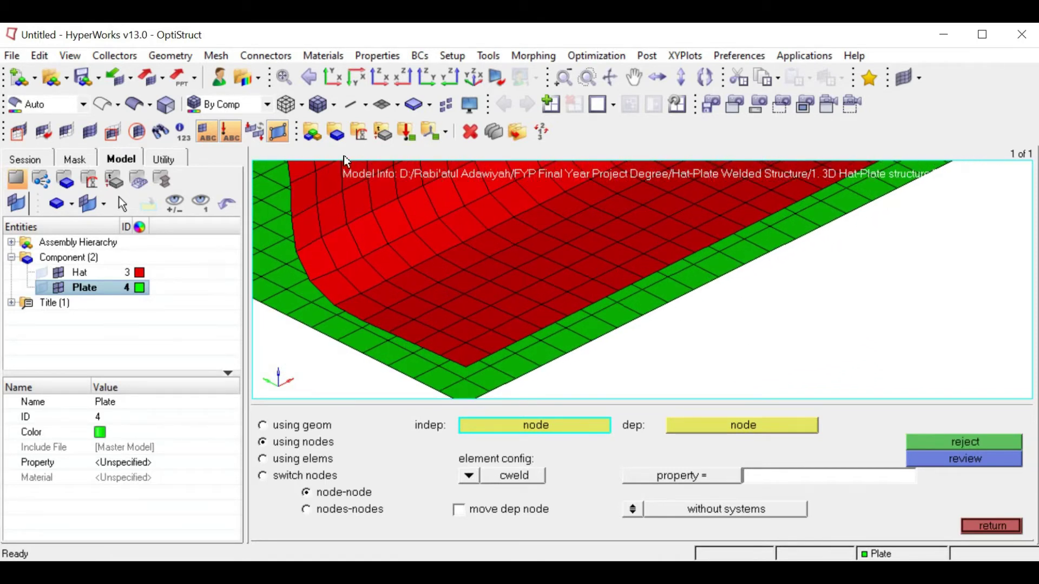
click(302, 105)
click(314, 154)
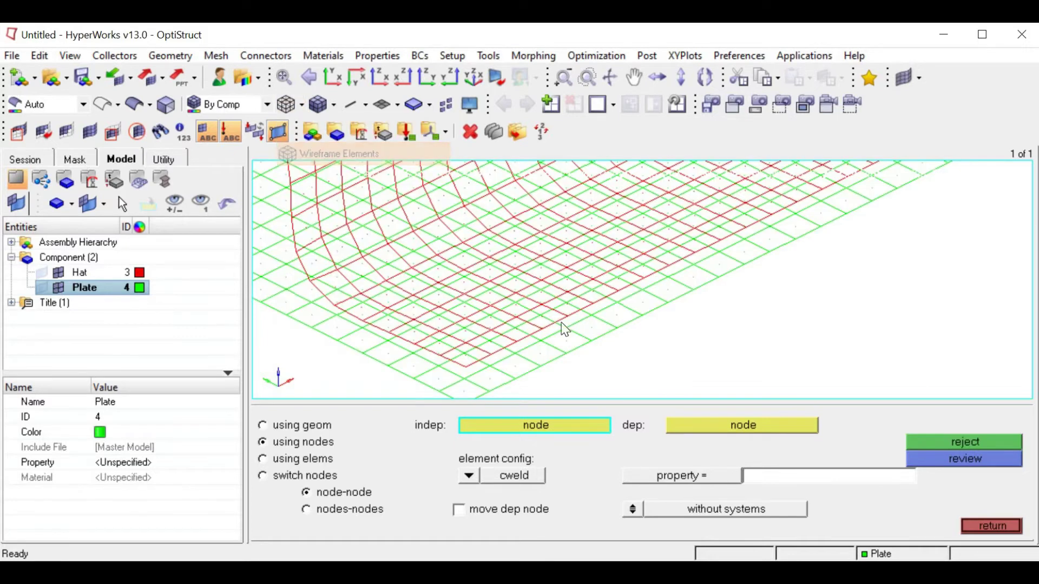
Create a CWELD between a hat flange node near the front corner and the plate node directly below it
ctrl+right_drag(653, 347, 733, 341)
ctrl+scroll(601, 323, up, 1)
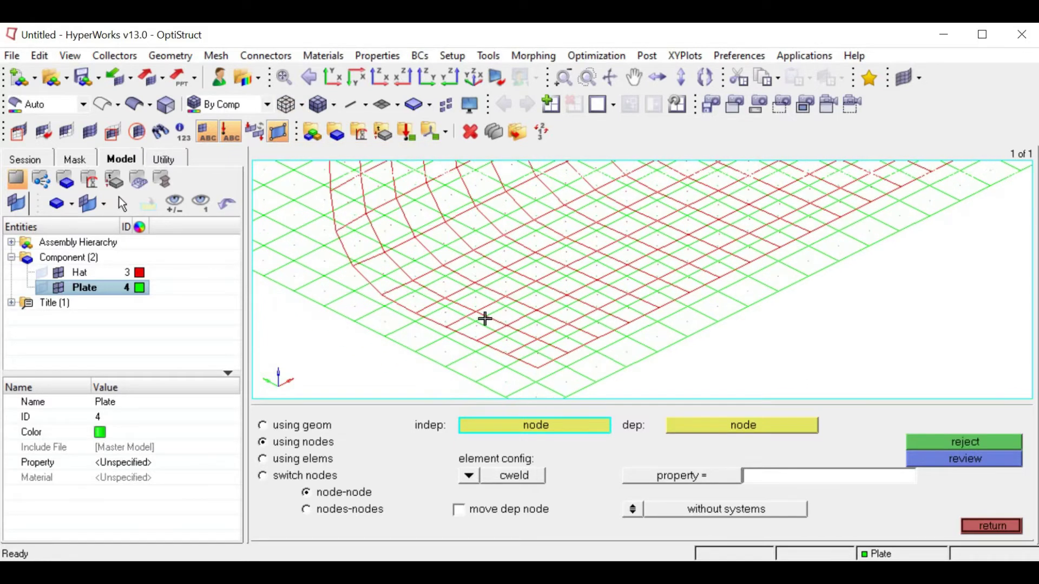
click(597, 250)
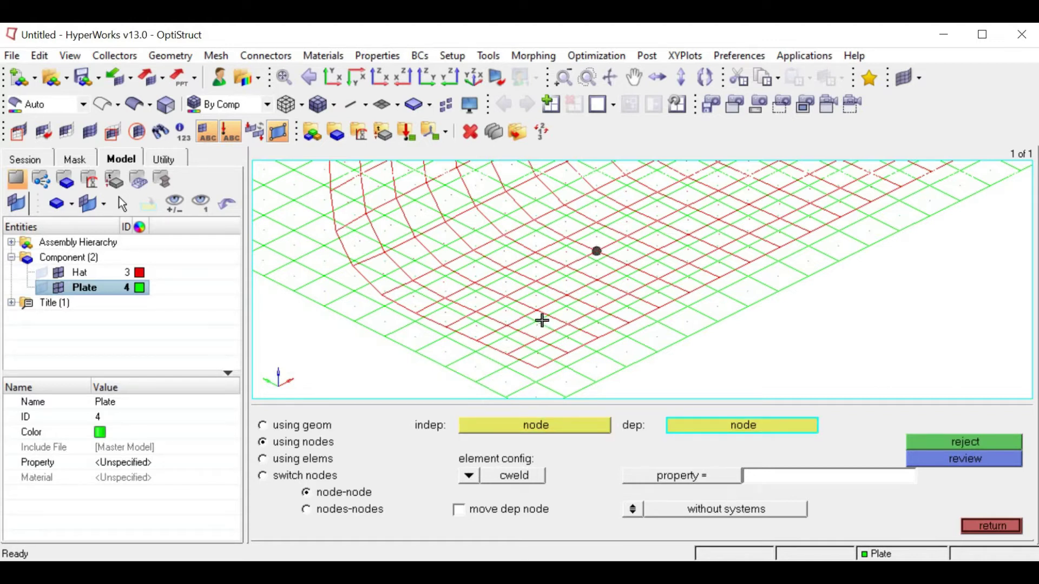
click(596, 293)
Create a second CWELD between hat and plate nodes farther along the same flange
ctrl+drag(806, 343, 676, 364)
ctrl+right_drag(677, 363, 560, 334)
ctrl+scroll(495, 308, up, 4)
ctrl+scroll(497, 321, up, 1)
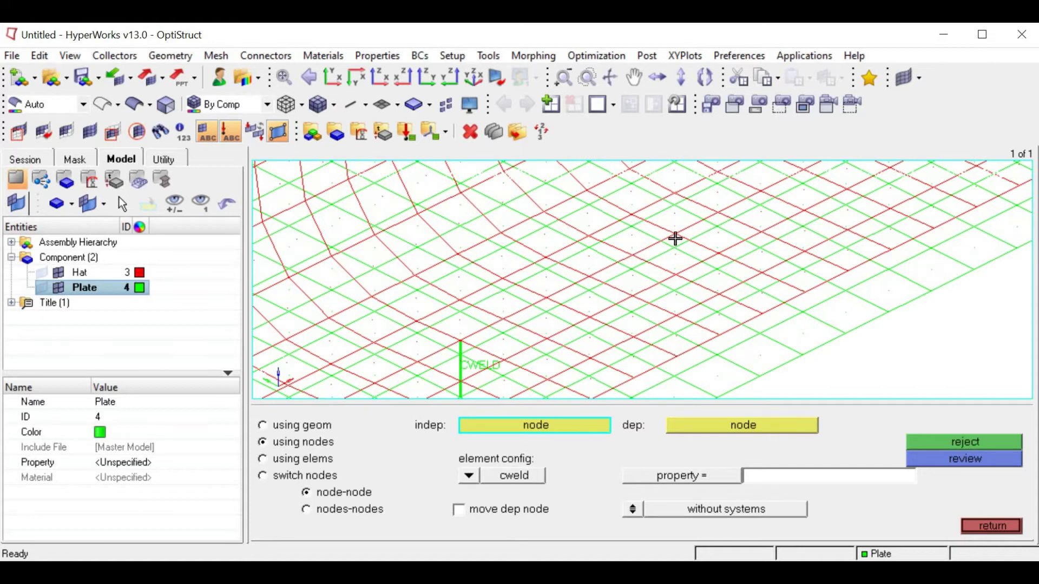
ctrl+right_drag(677, 234, 503, 338)
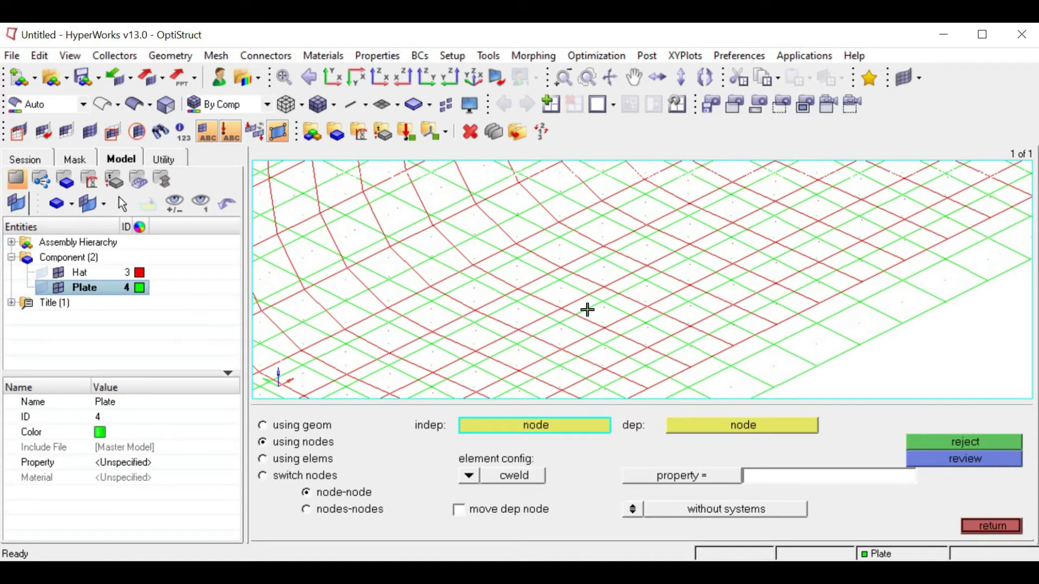
ctrl+right_drag(687, 241, 596, 289)
click(596, 289)
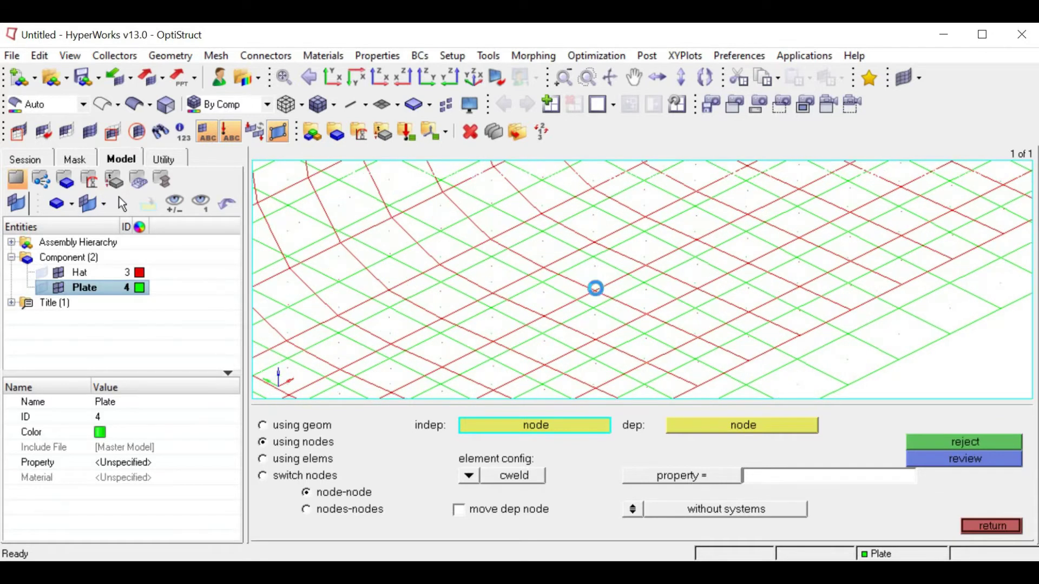
click(594, 361)
scroll(644, 364, down, 5)
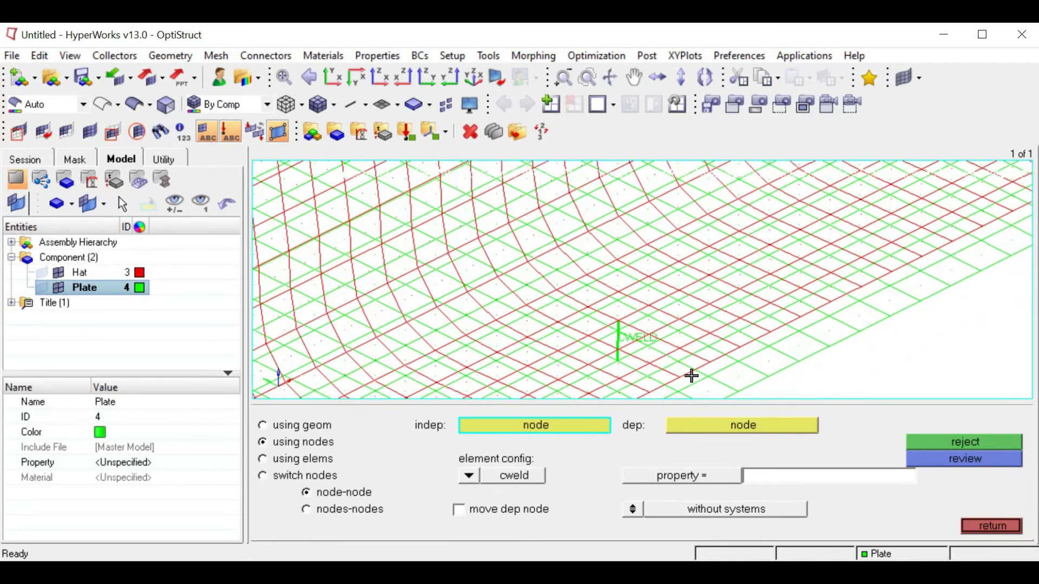
scroll(802, 297, down, 6)
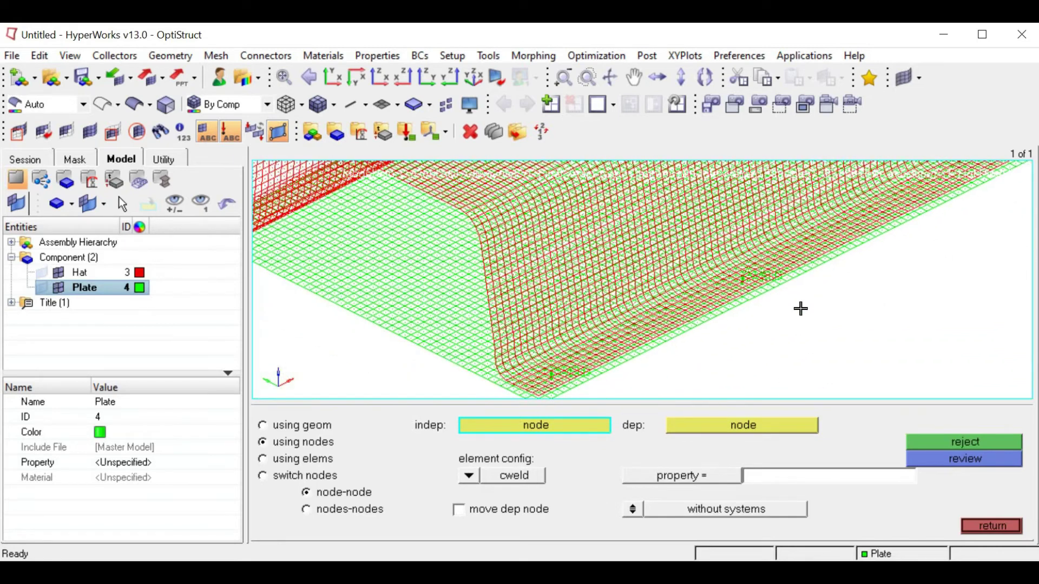
Duplicate the Plate component and name the copy CWELD
right_click(98, 290)
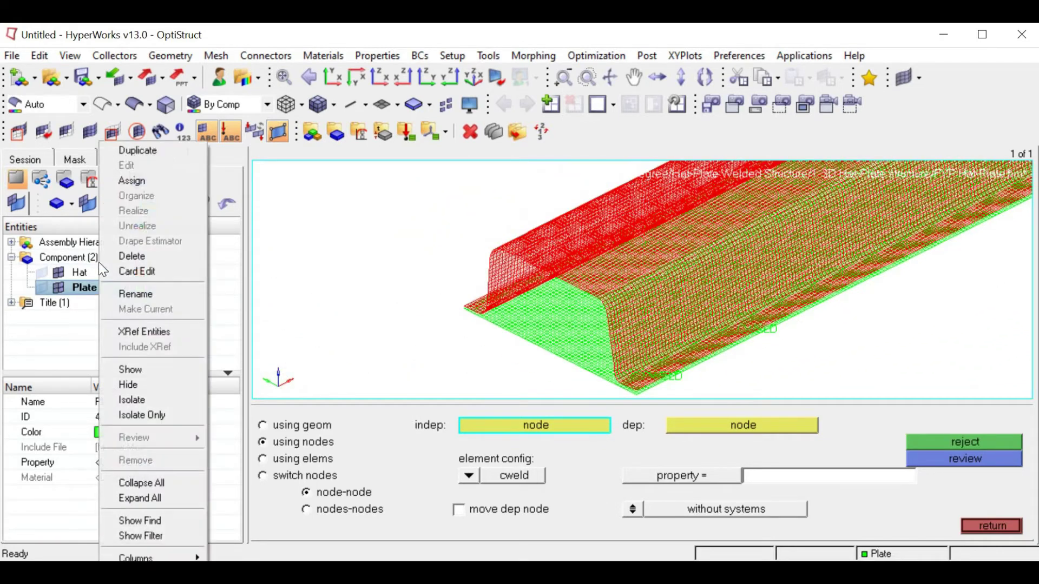
click(140, 151)
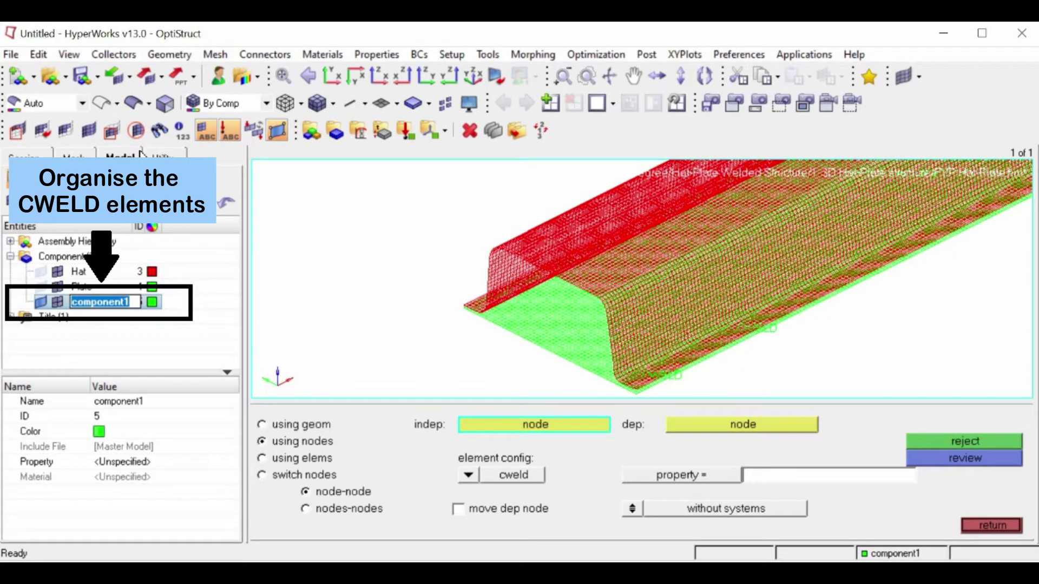
text(CWELD)
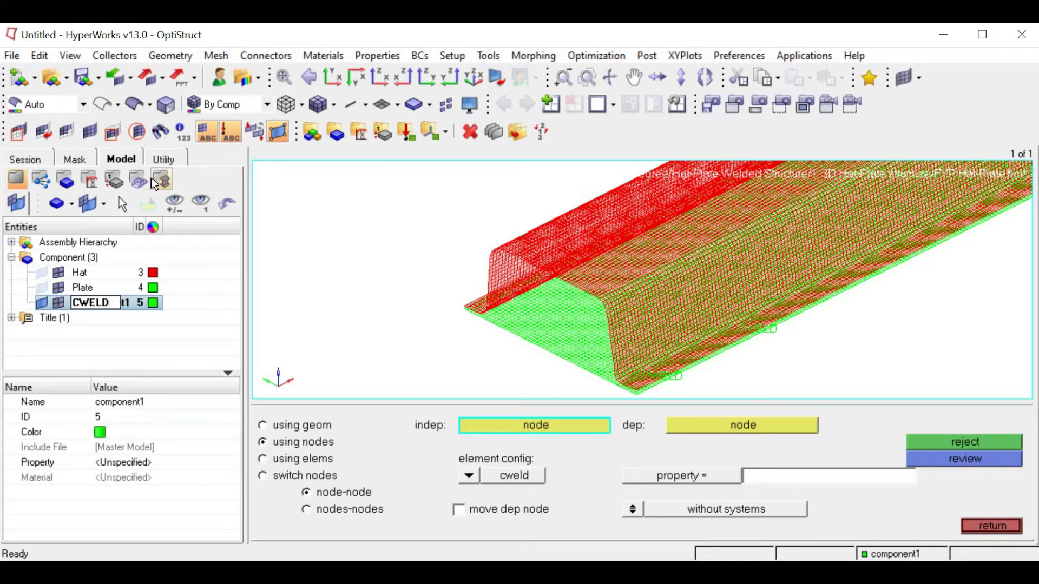
key(Return)
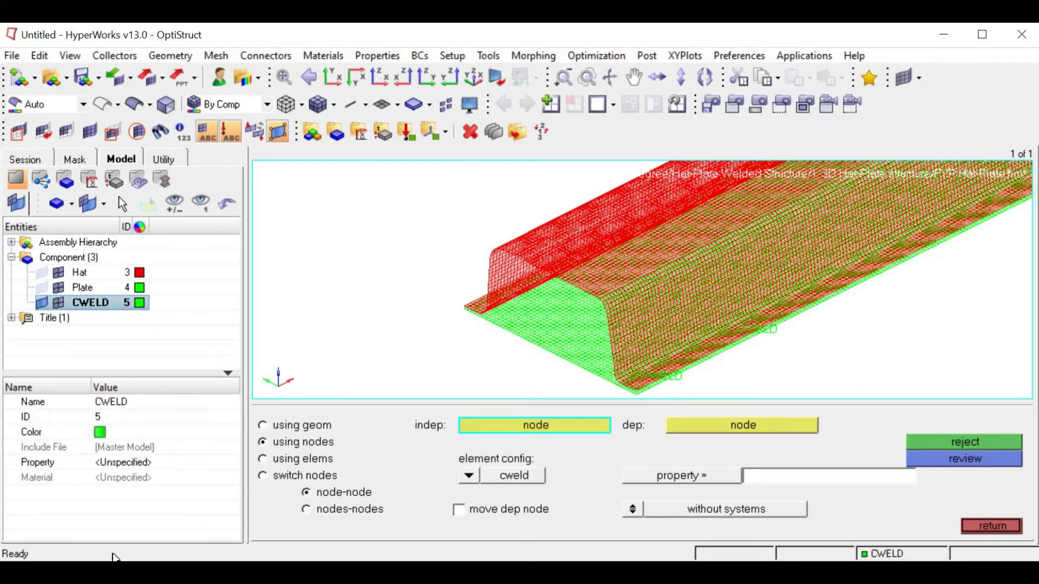
mouse_move(179, 573)
click(235, 535)
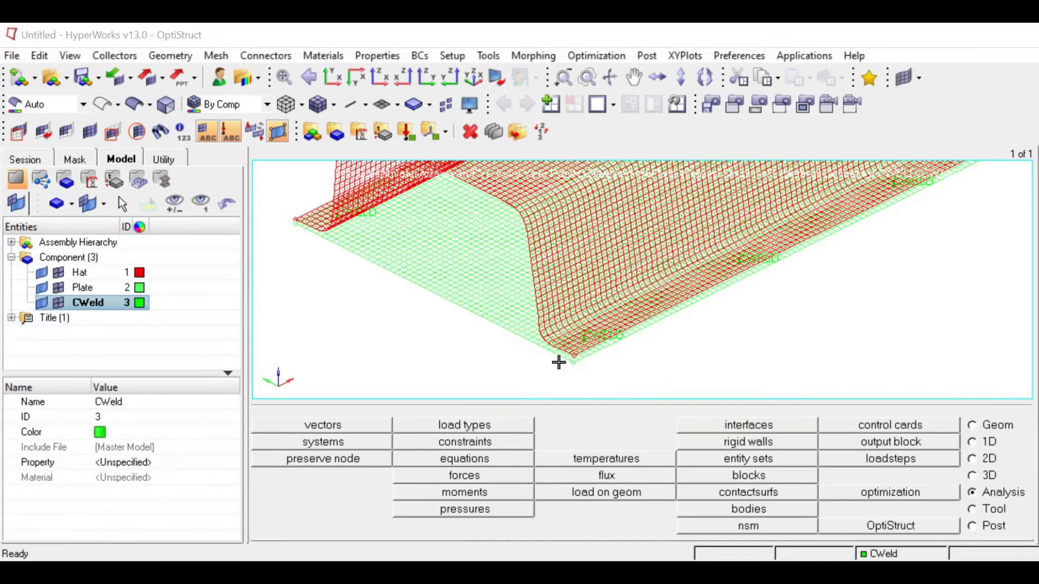
Display the elements shaded with mesh lines and colour the CWeld component yellow
mouse_move(713, 348)
ctrl+mouse_down()
mouse_move(842, 325)
mouse_move(492, 320)
mouse_move(724, 311)
mouse_move(626, 280)
mouse_move(562, 358)
mouse_move(475, 302)
ctrl+mouse_up()
ctrl+scroll(562, 358, up, 5)
click(315, 111)
ctrl+scroll(546, 332, down, 5)
click(140, 303)
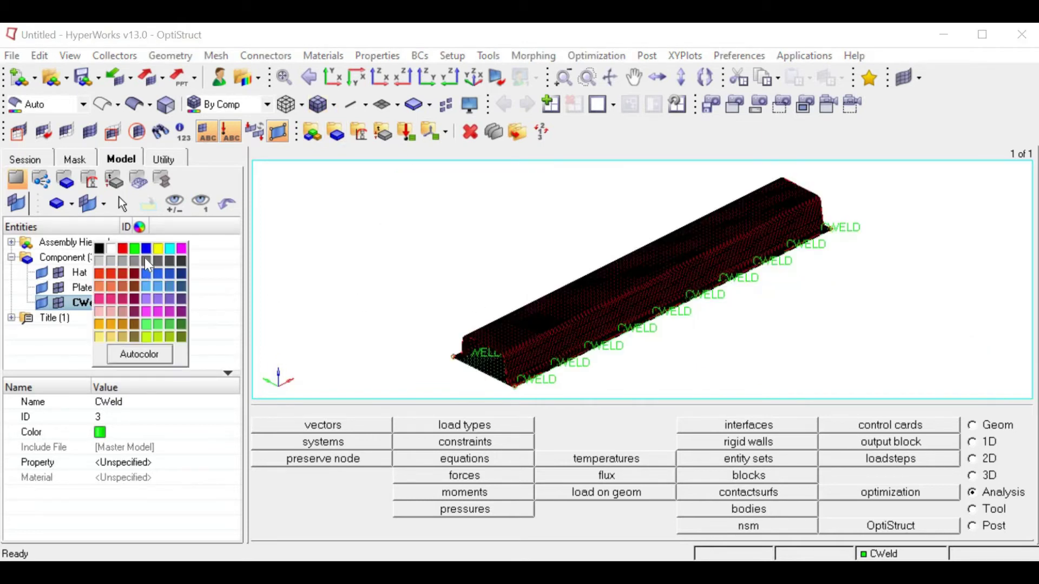
click(158, 249)
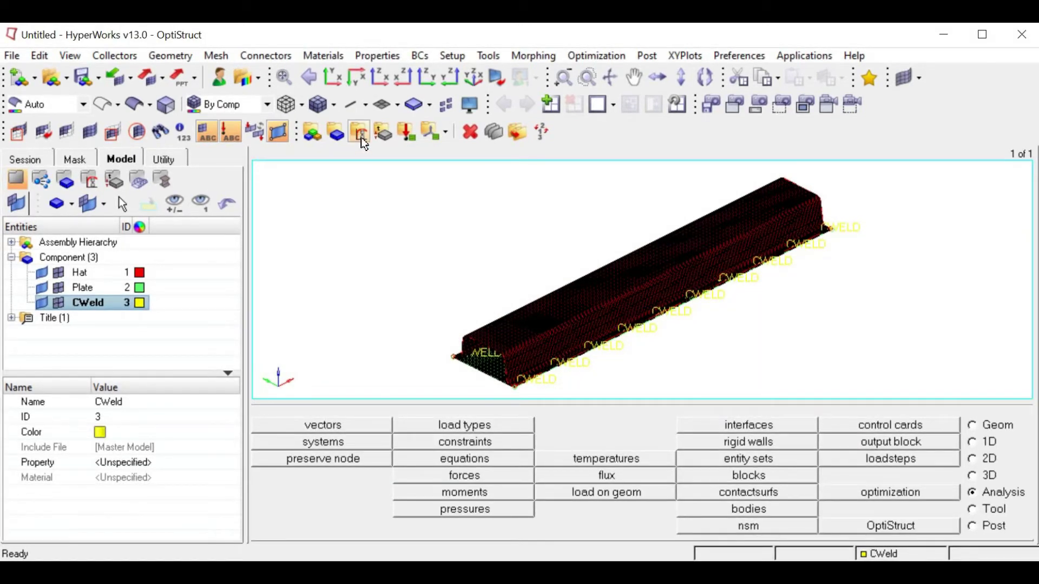
Create a material named CWeld of type ISOTROPIC with card image MAT1, opening its card for editing
click(361, 134)
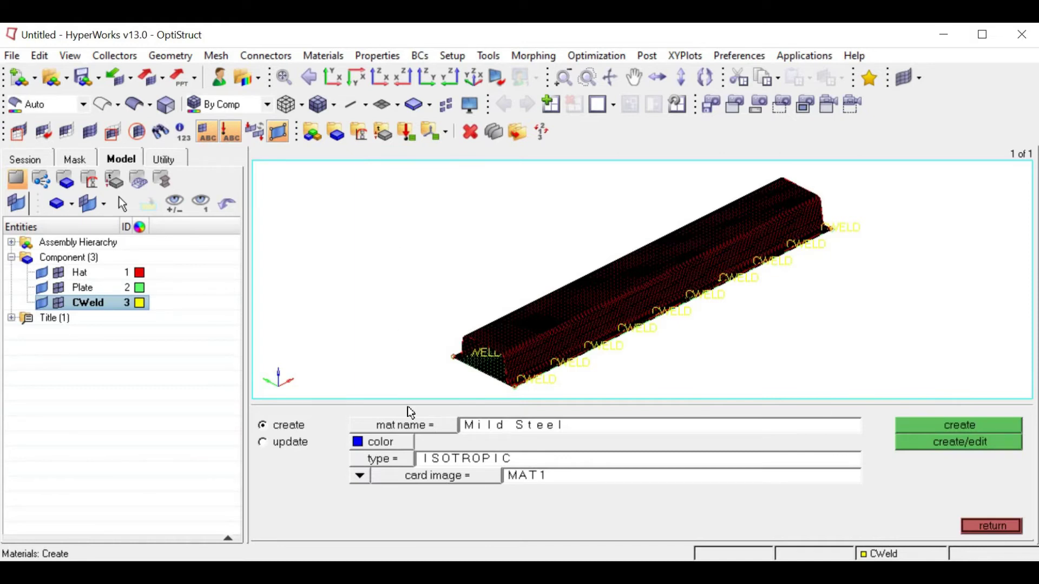
click(485, 426)
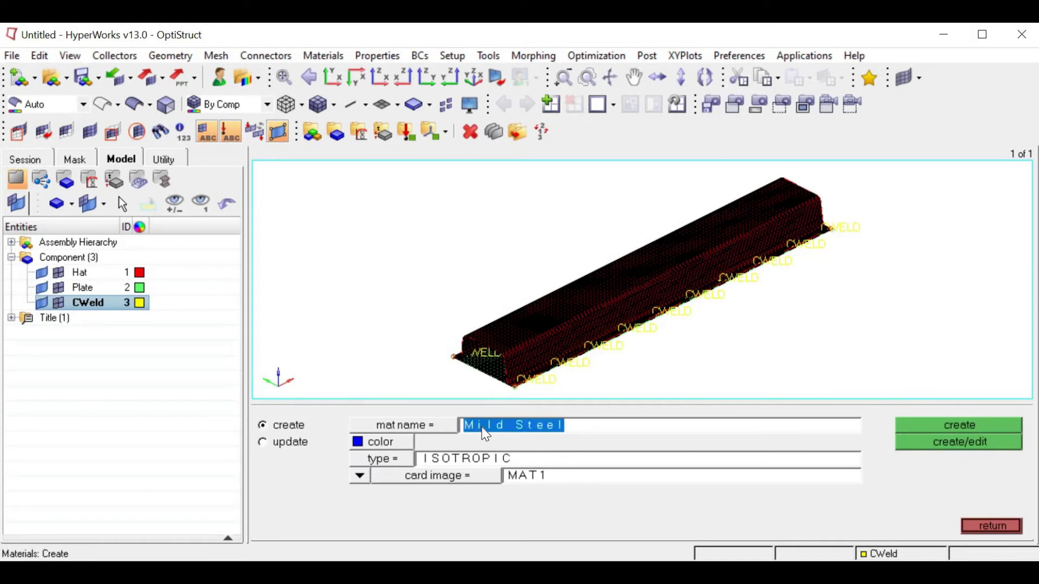
text(C)
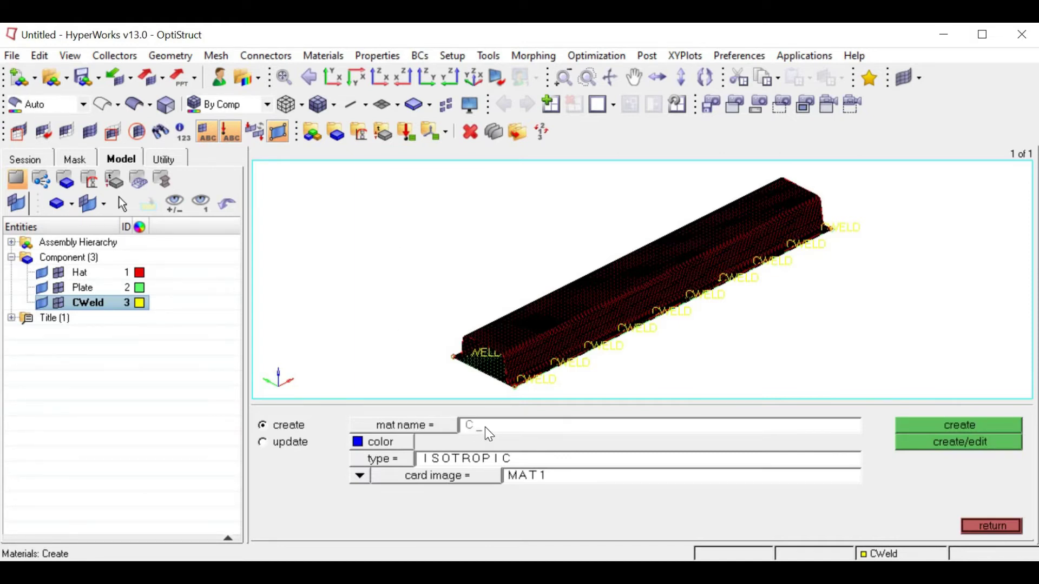
text(Weld)
click(399, 462)
click(413, 501)
click(497, 476)
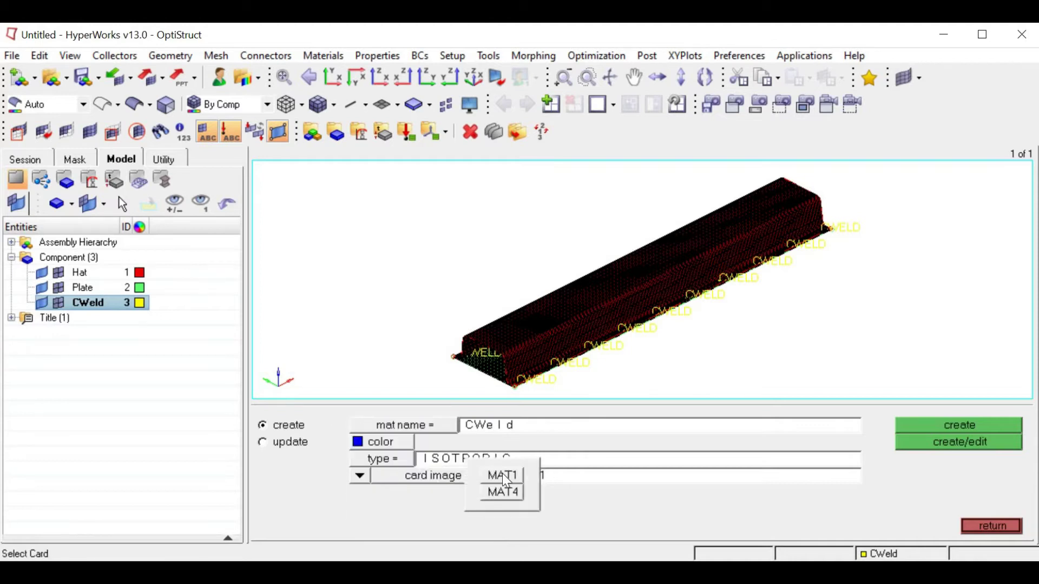
click(995, 442)
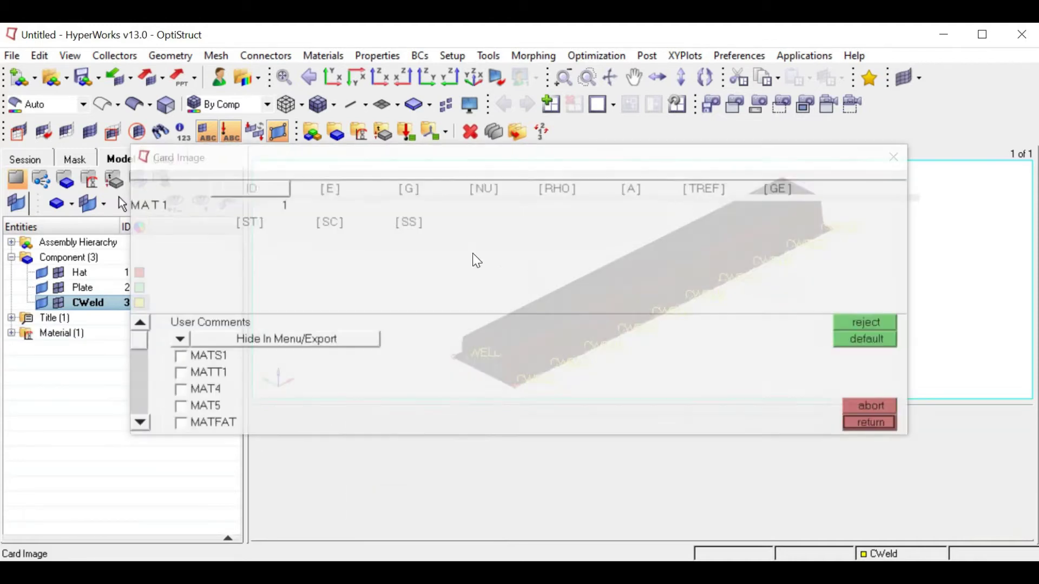
Set the CWeld material's E to 2.1e+05, NU to 0.300 and RHO to 7.9e-09, and close its card
click(334, 191)
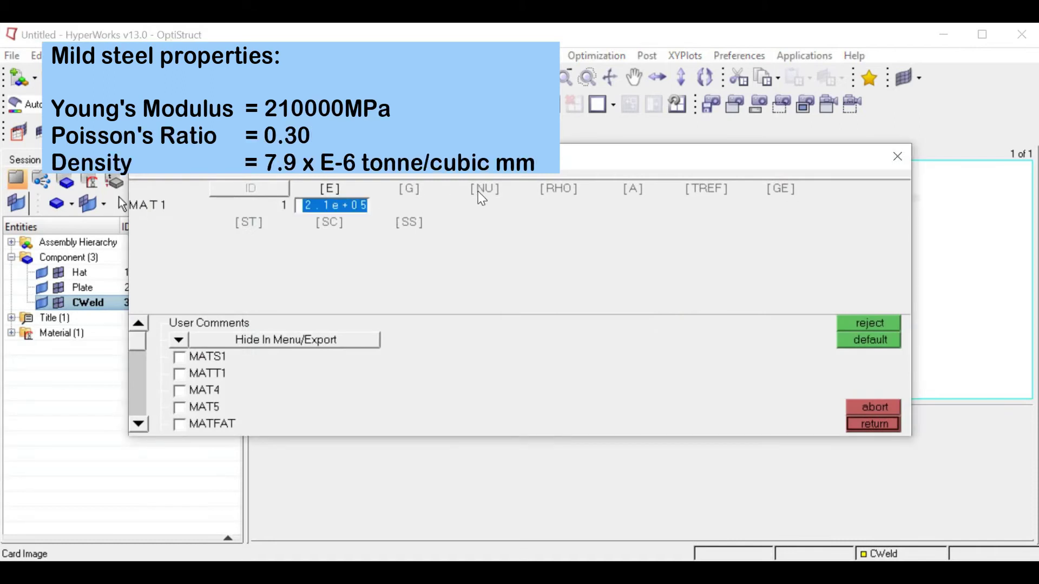
click(480, 193)
click(557, 190)
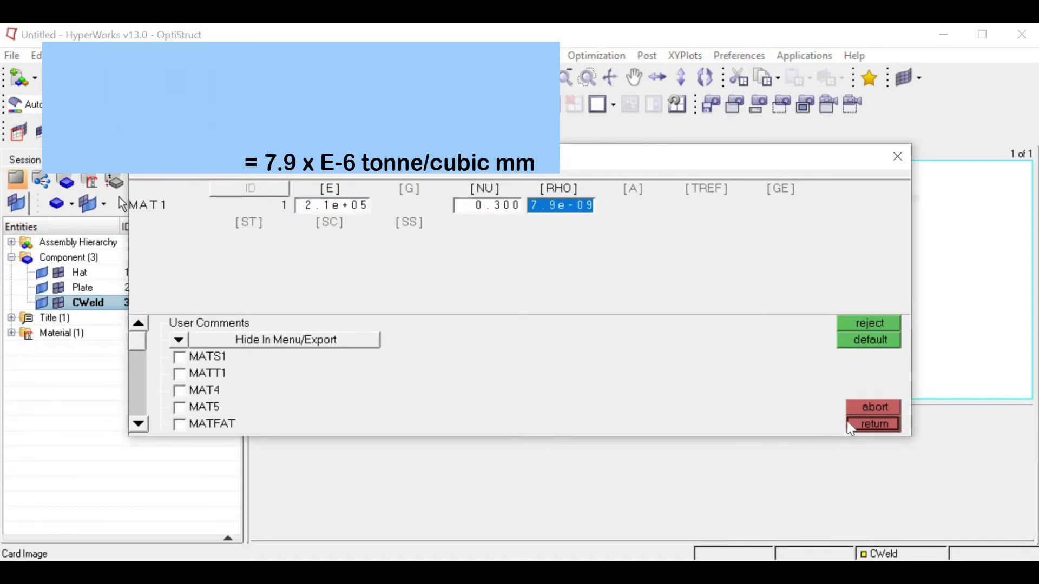
click(874, 425)
click(980, 426)
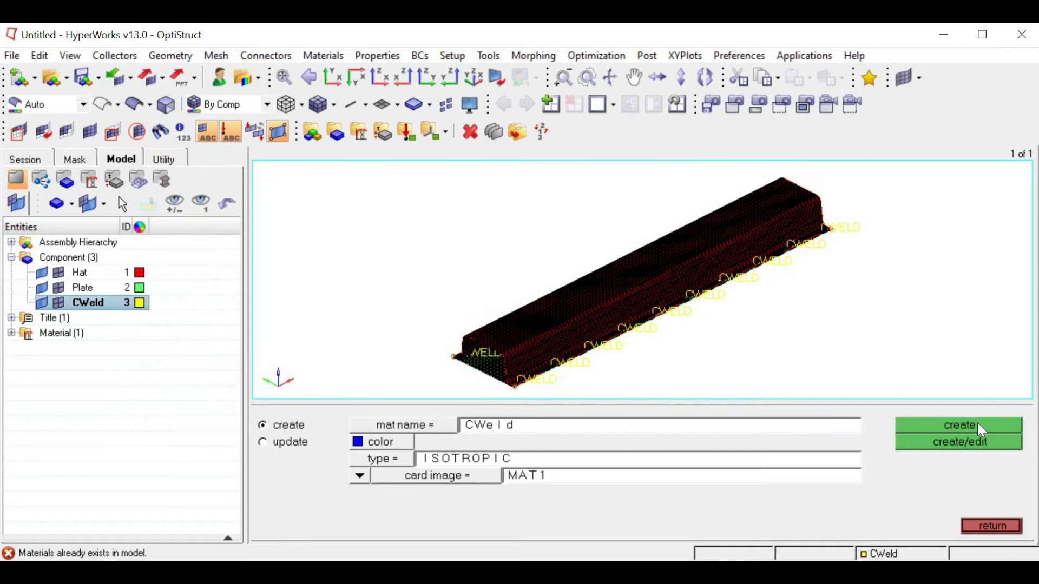
Create a property named CWeld_PROP of type 1D with card image PWELD and material CWeld
double_click(39, 338)
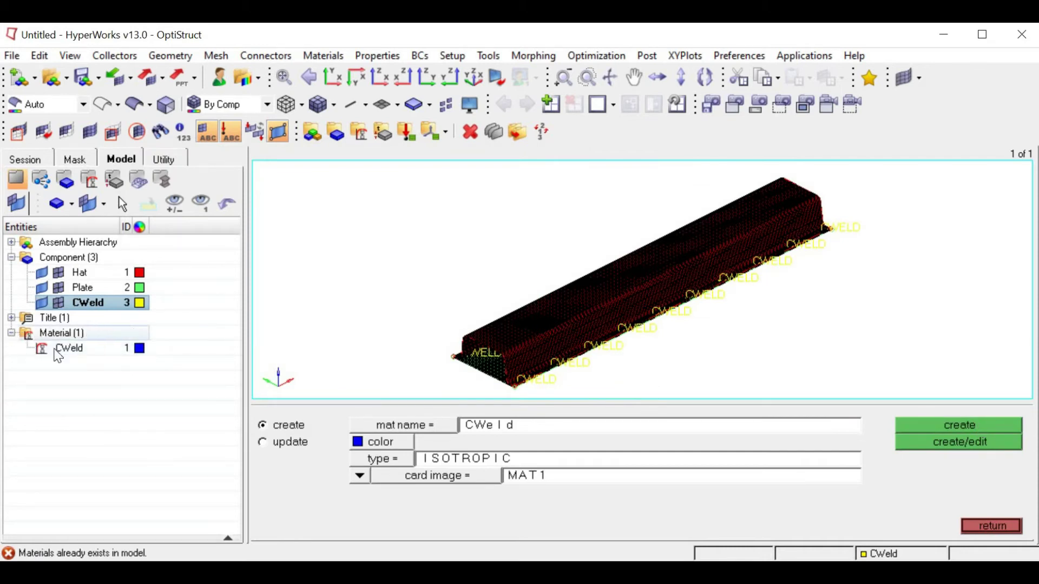
click(998, 529)
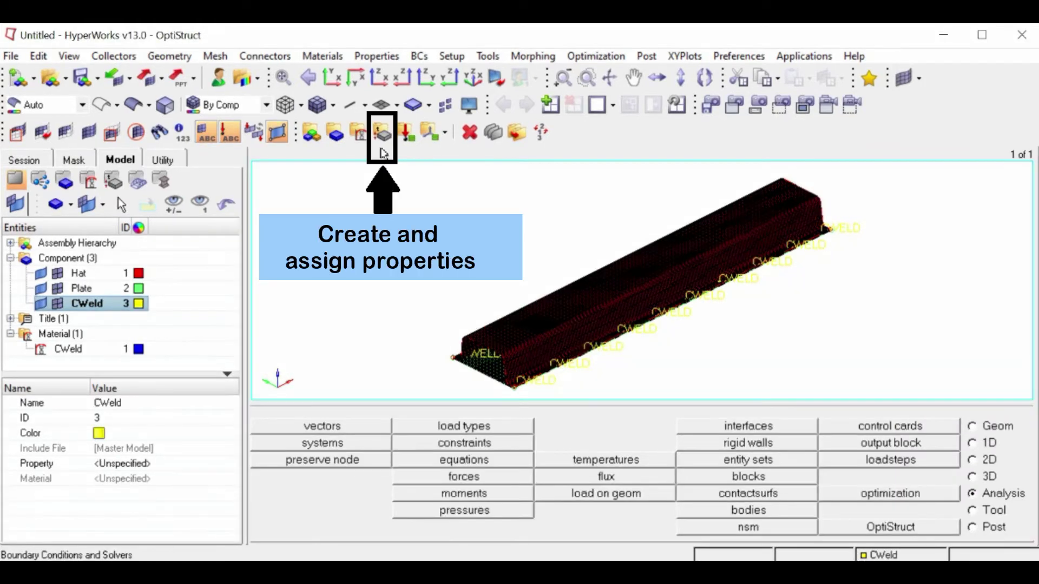
click(382, 135)
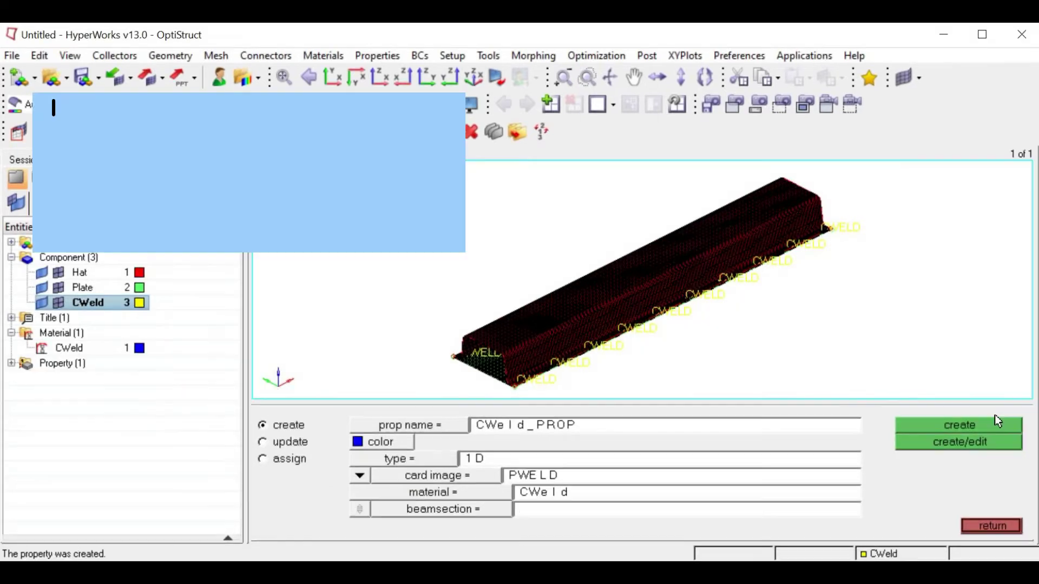
click(990, 429)
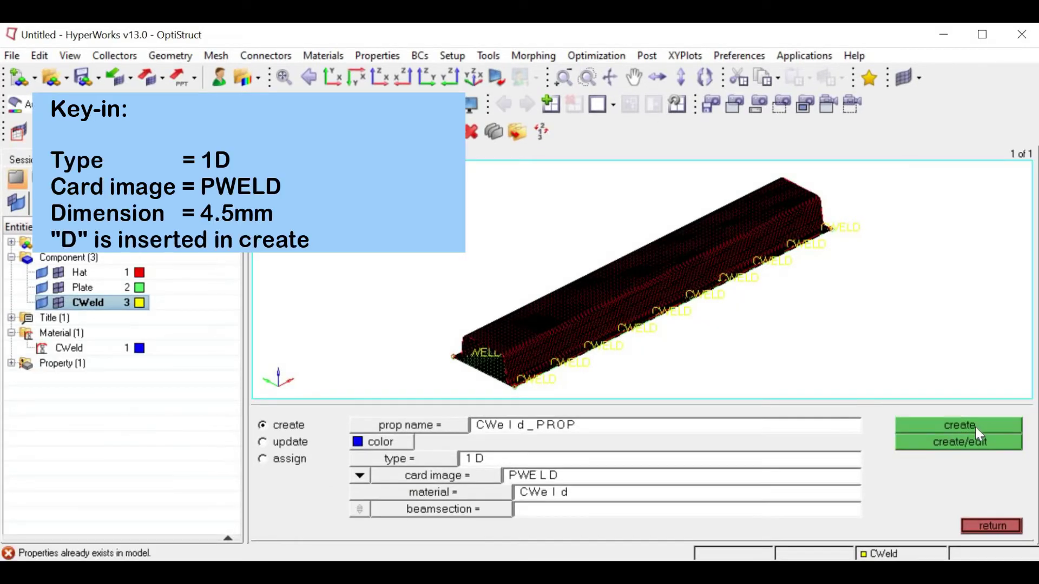
click(12, 364)
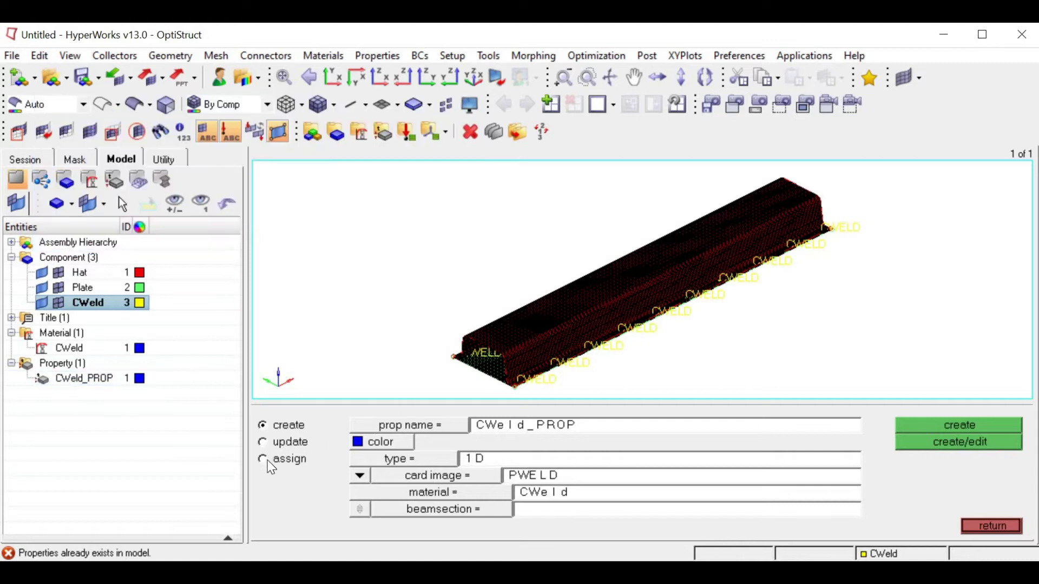
Assign the 1D property CWeld_PROP to all elements of the CWeld component, and check the CWeld material's values
click(264, 461)
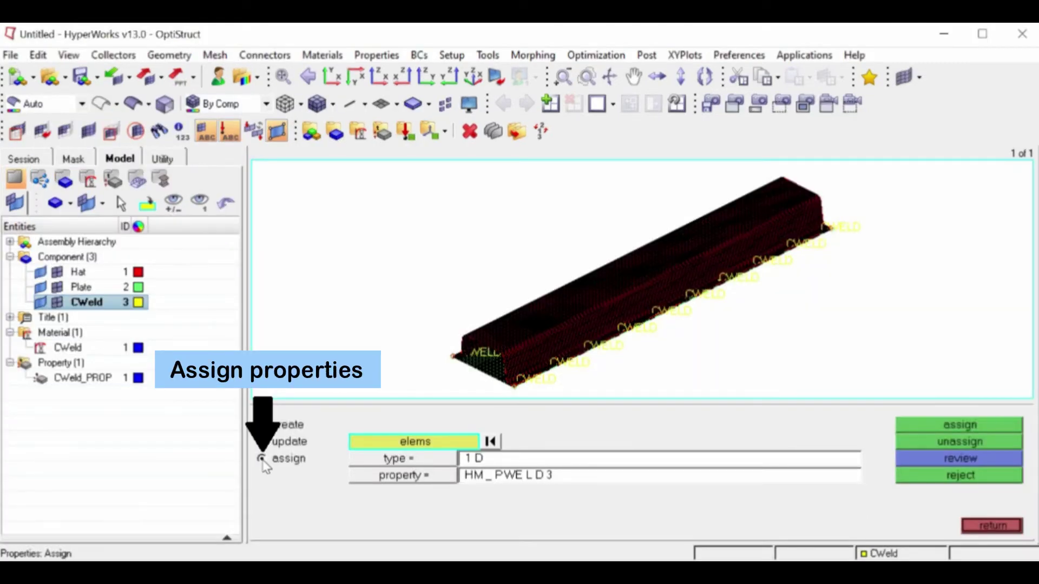
click(365, 443)
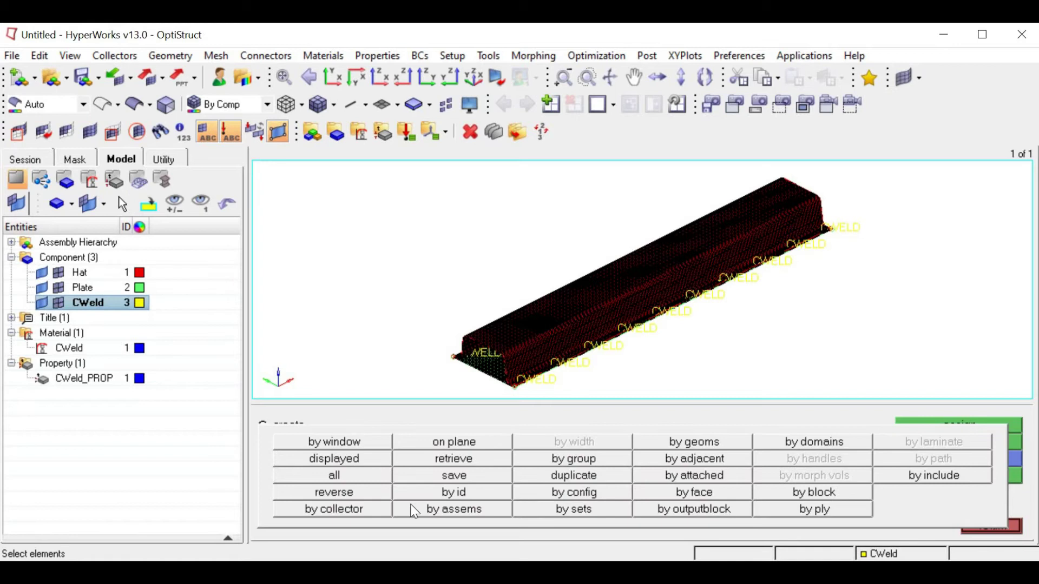
click(355, 513)
click(263, 460)
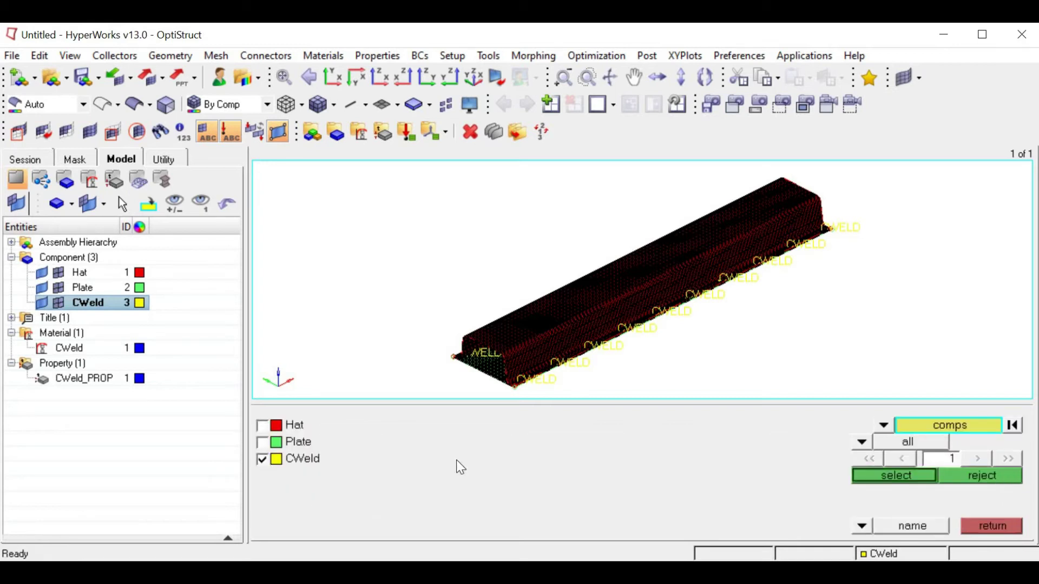
click(875, 476)
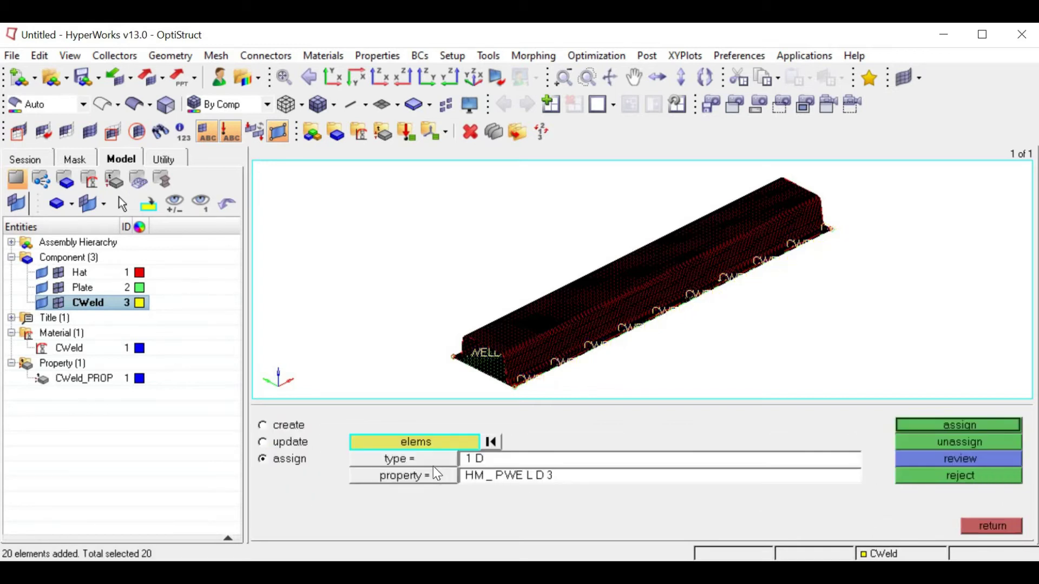
click(404, 459)
click(383, 492)
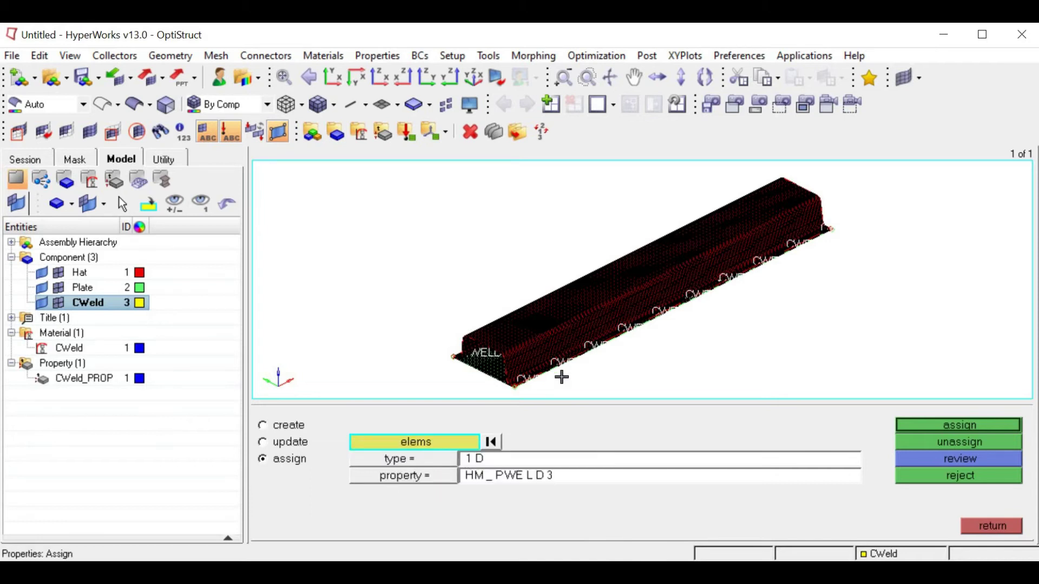
click(427, 477)
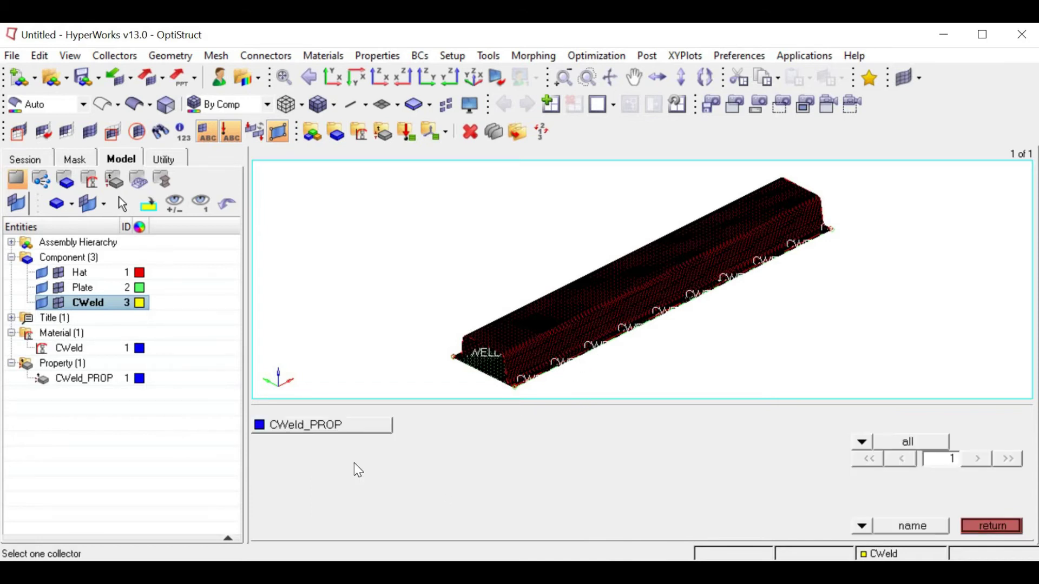
click(303, 428)
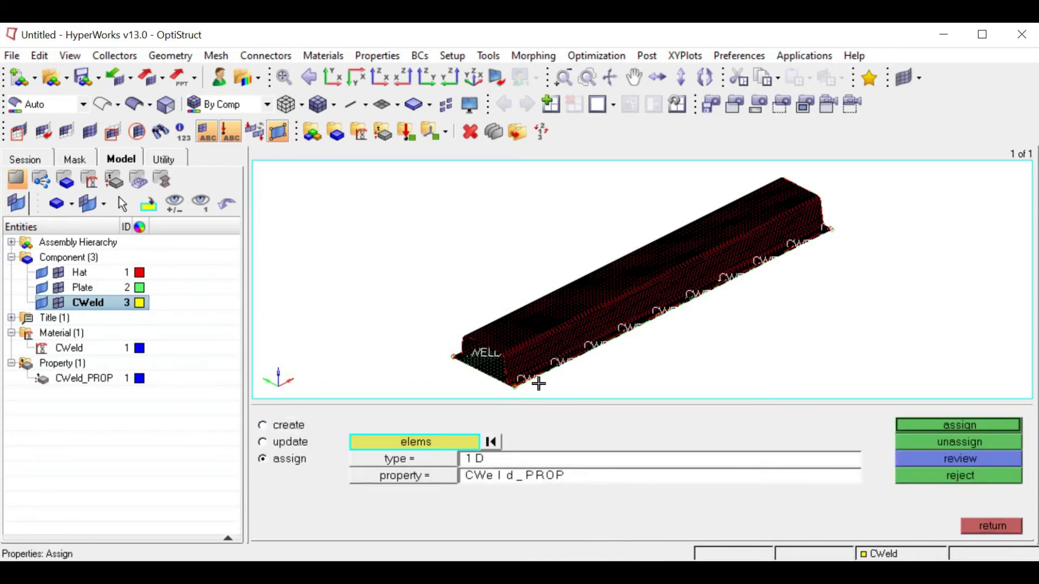
scroll(652, 338, up, 2)
scroll(649, 332, up, 1)
scroll(684, 365, up, 2)
click(984, 423)
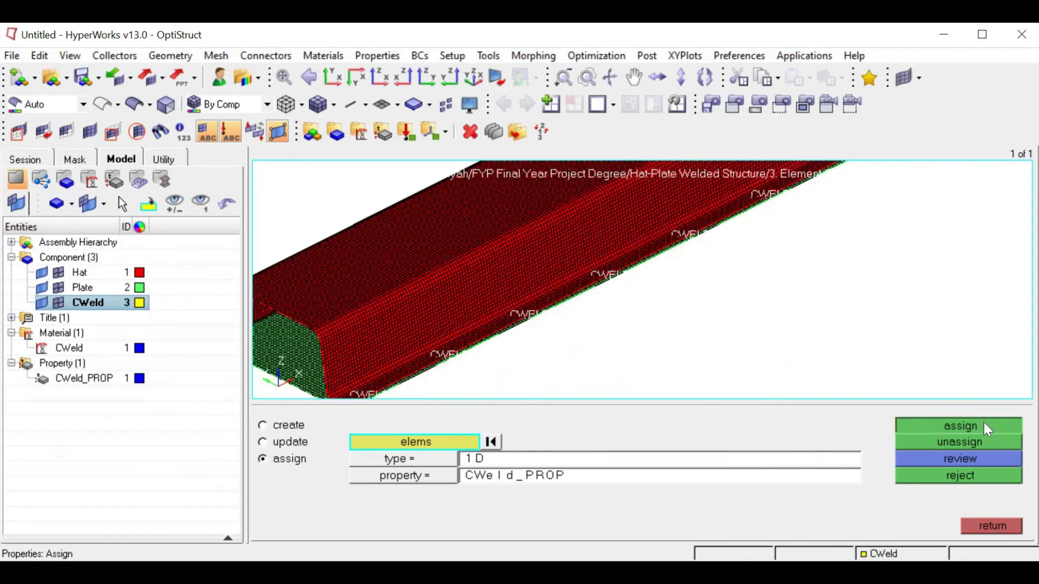
click(992, 526)
click(70, 348)
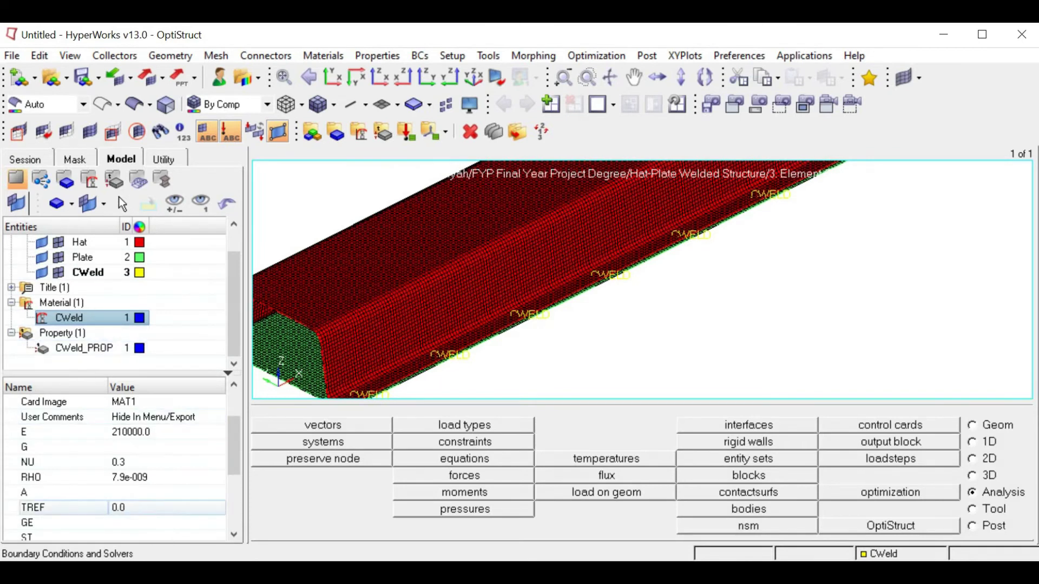
click(99, 535)
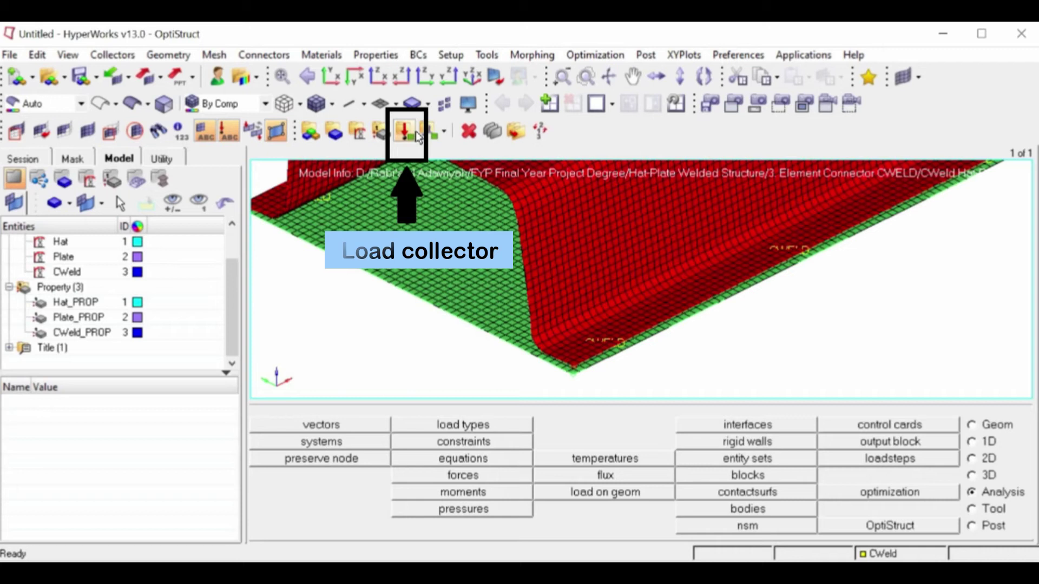
Create a load collector named Natural Frequency with card image EIGRL, opening its card for editing
click(417, 135)
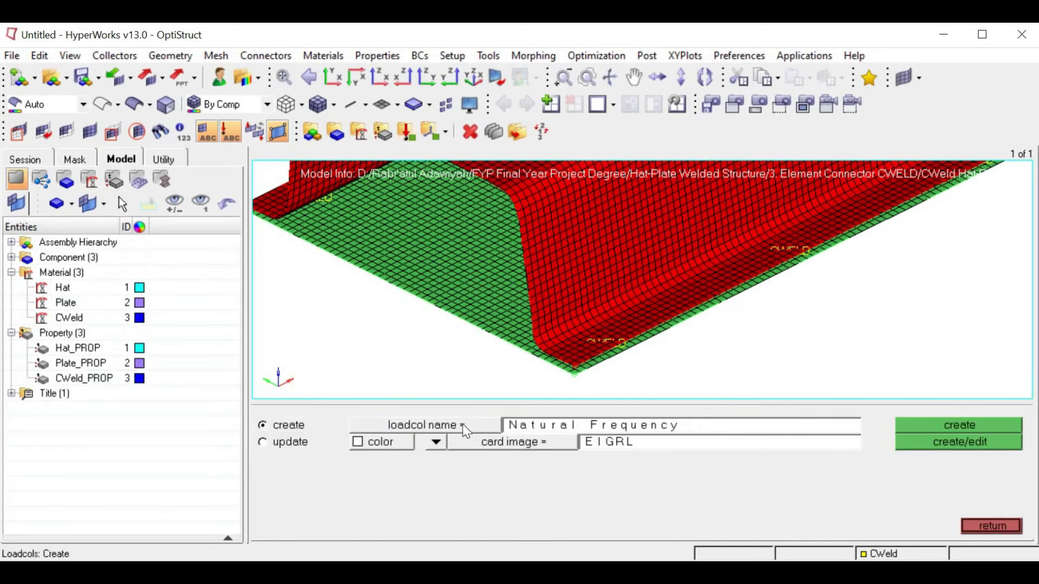
click(527, 425)
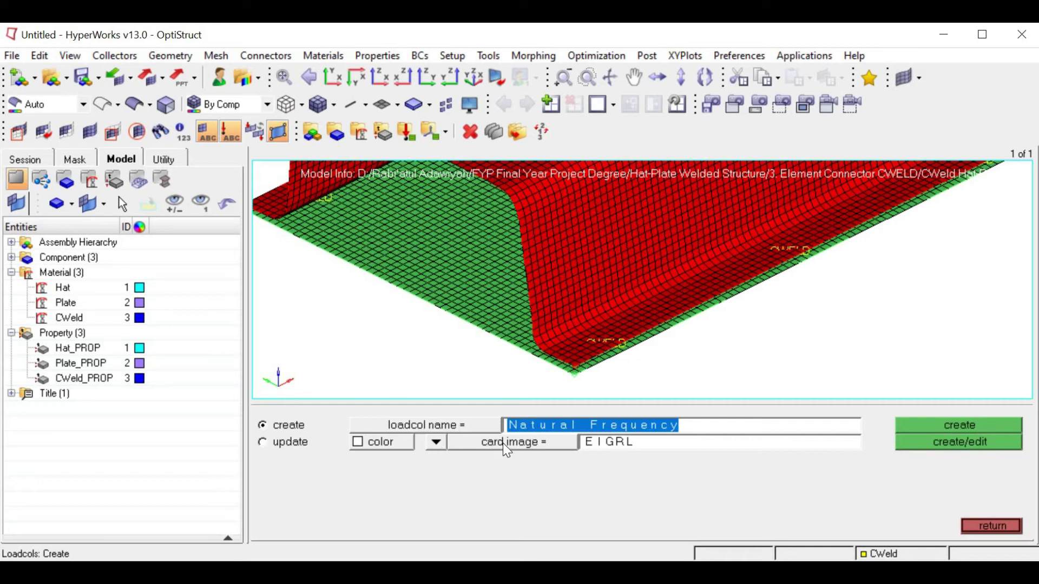
click(546, 444)
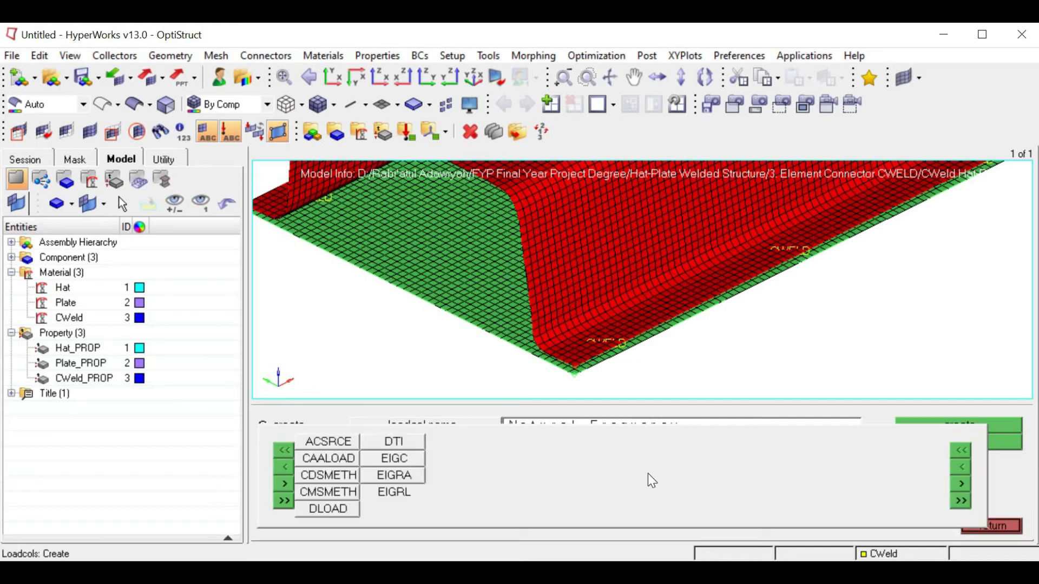
click(396, 493)
click(957, 441)
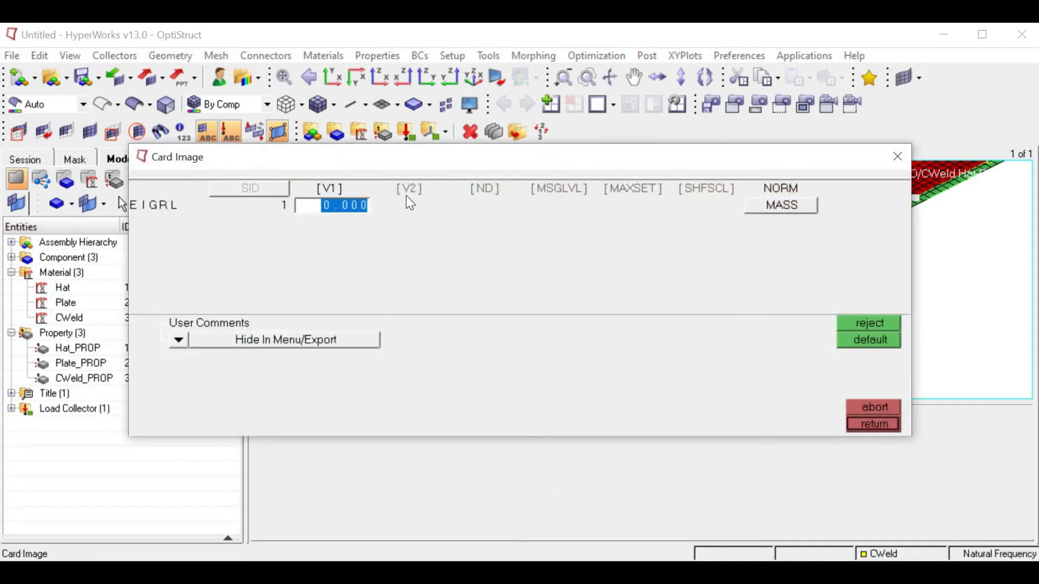
Set the EIGRL card's V1 to 0, V2 to 1000 and ND to 16, and finish creating the load collector
click(412, 192)
text(1000)
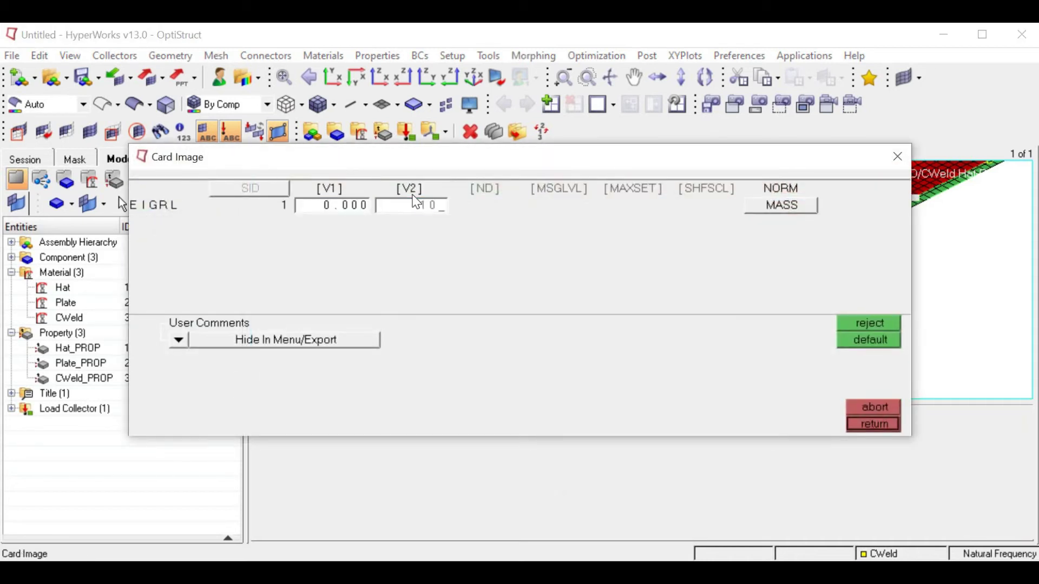
click(486, 190)
text(6)
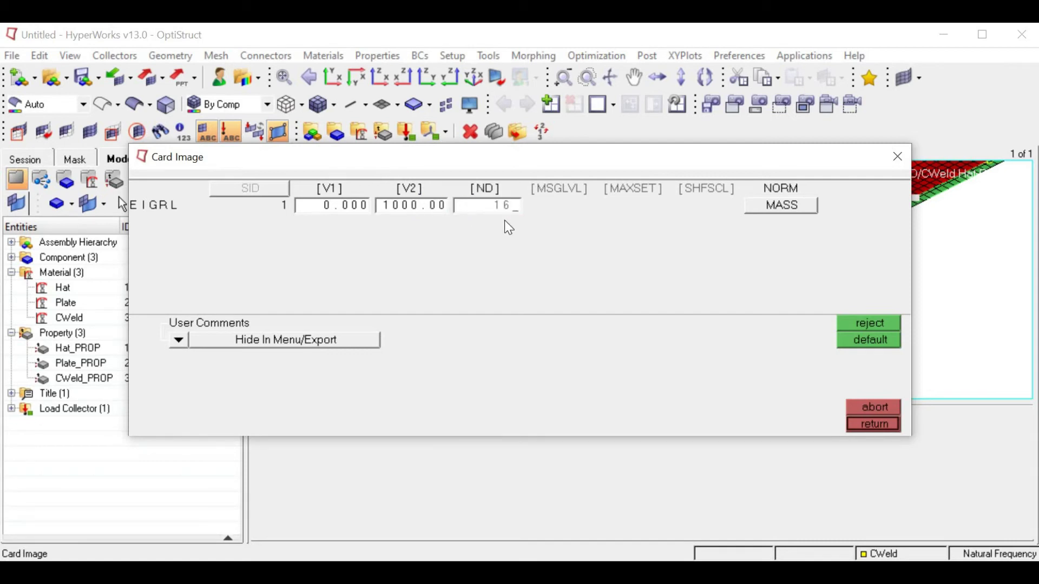
click(872, 424)
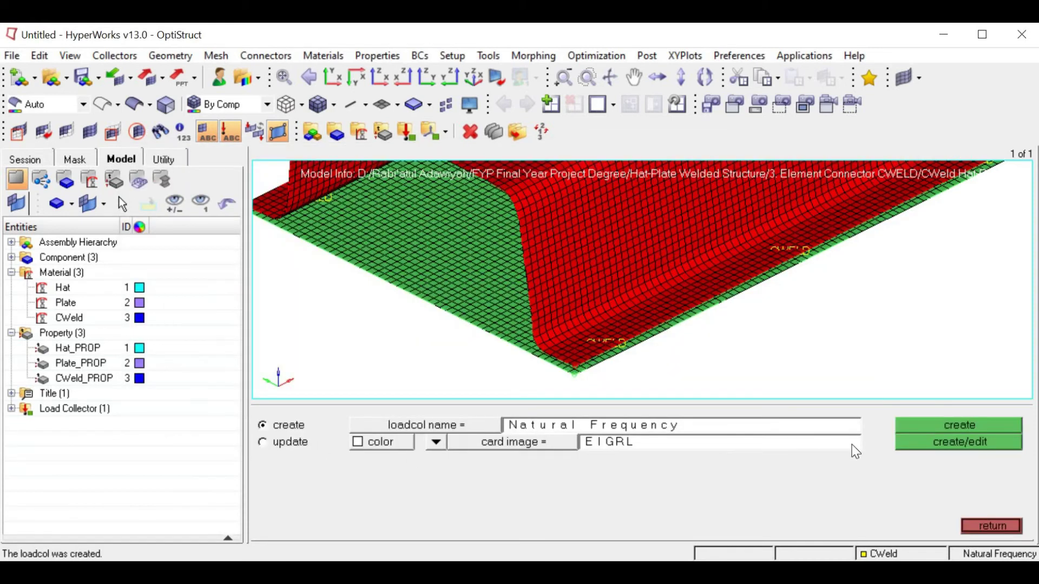
click(953, 427)
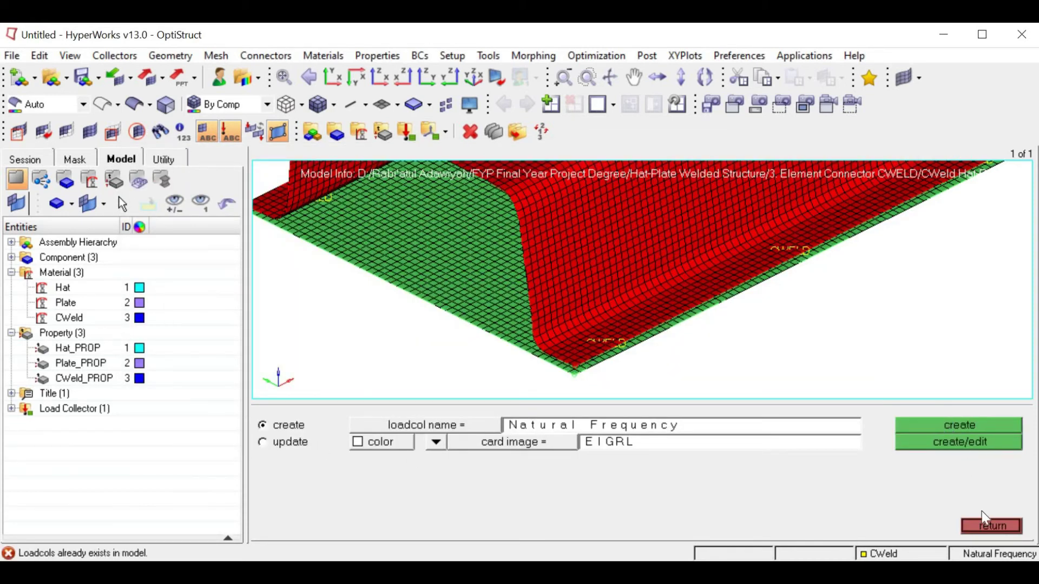
click(990, 525)
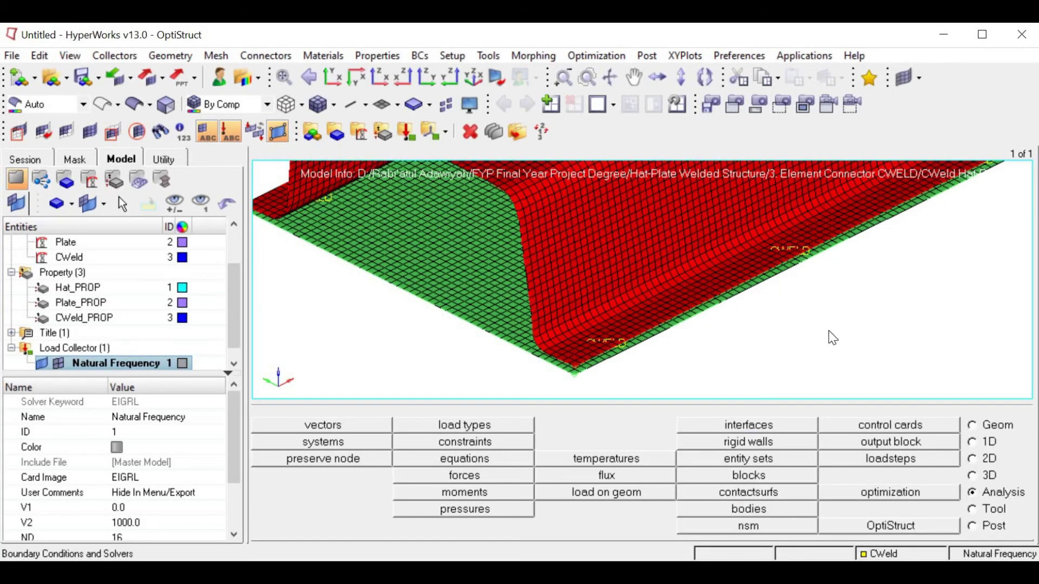
Create a load step named Normal Modes of type normal modes, with METHOD(STRUCT) set to load collector 1
click(895, 460)
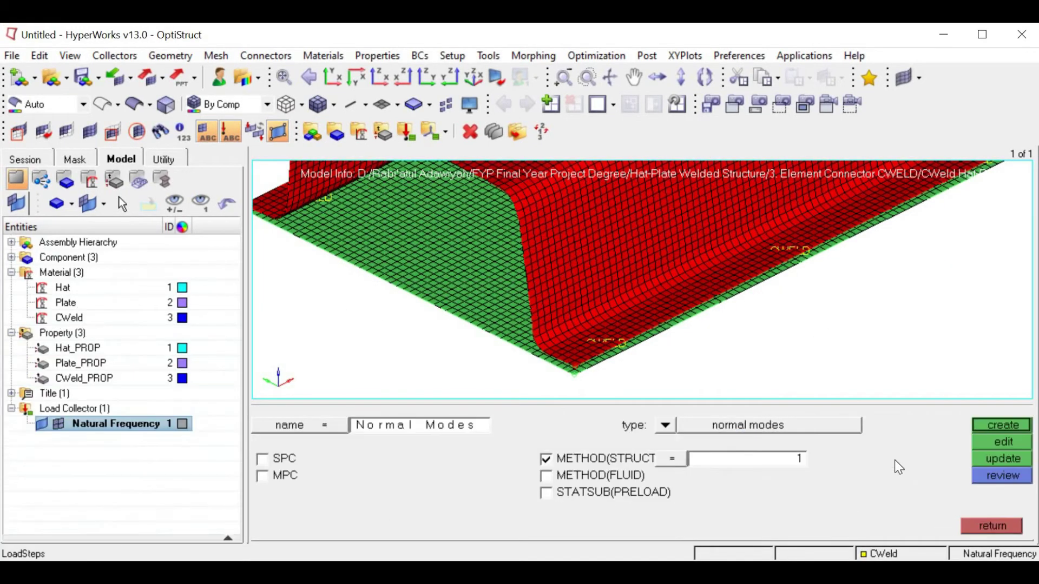
click(407, 432)
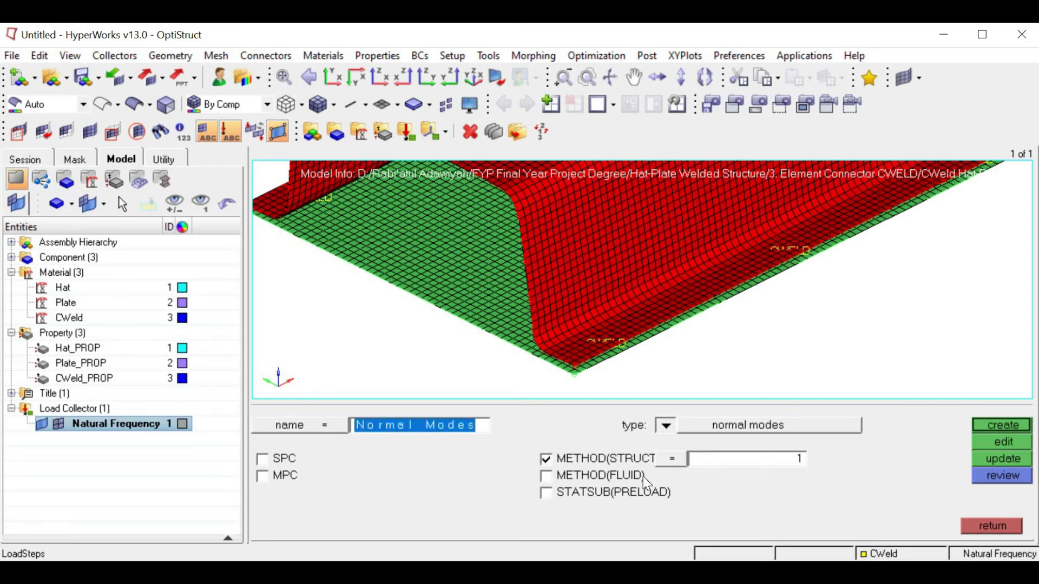
click(666, 427)
click(357, 492)
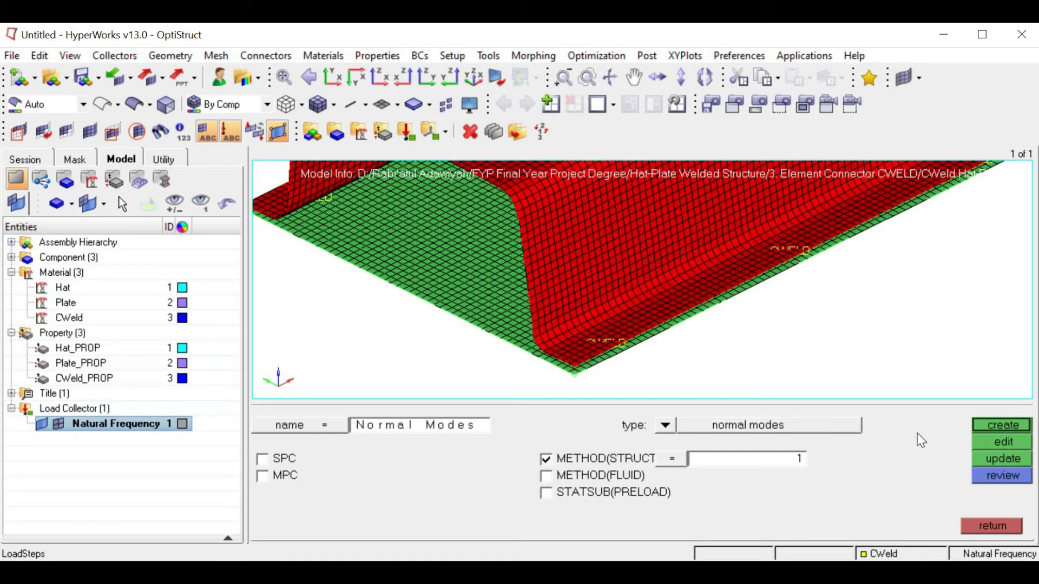
click(1008, 428)
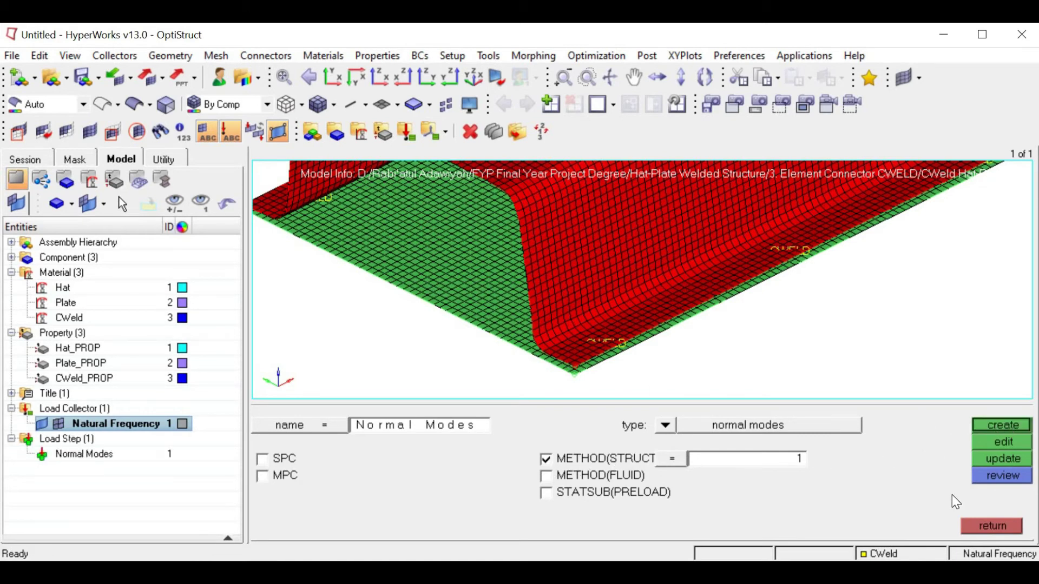
click(990, 527)
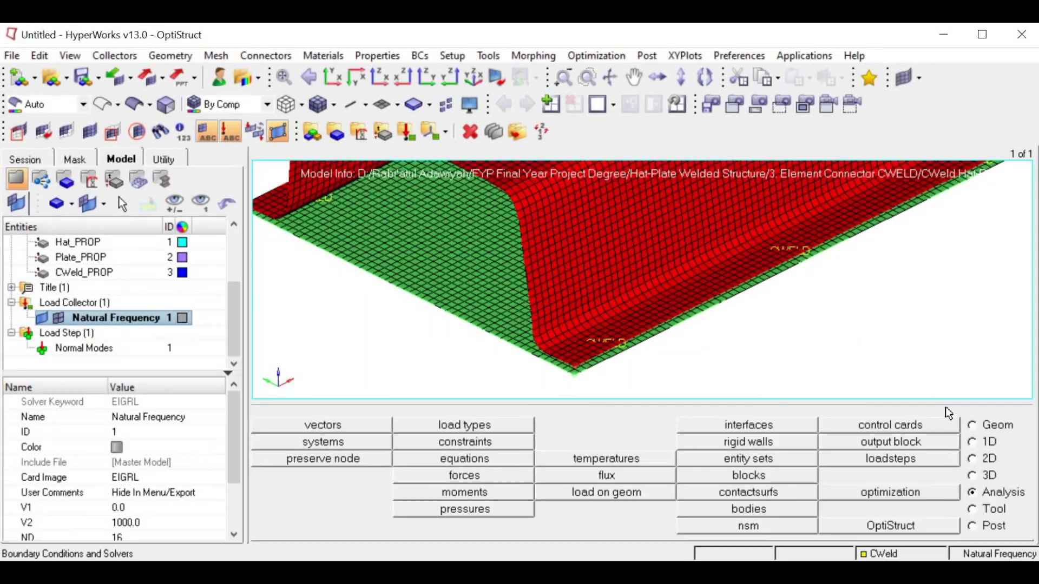
Solve the model with OptiStruct using the input file CWeld Hat-Plate.fem, overwriting the existing file
click(912, 530)
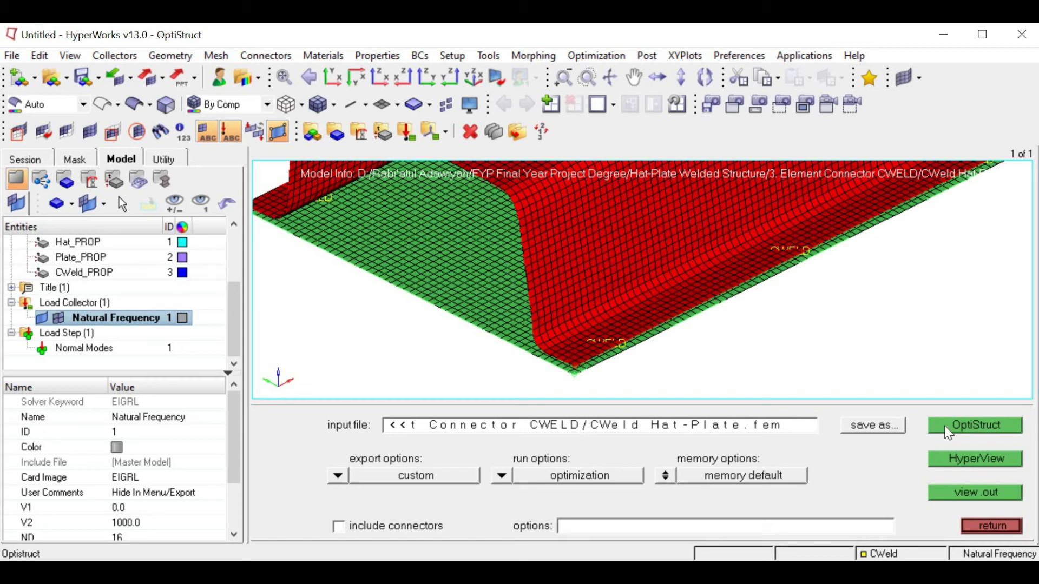
click(967, 430)
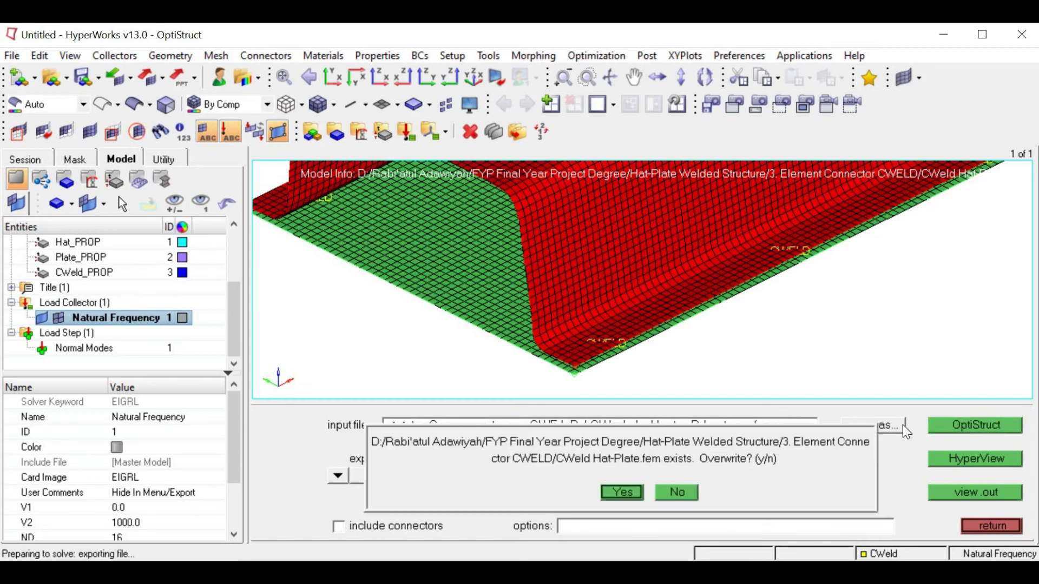
click(631, 494)
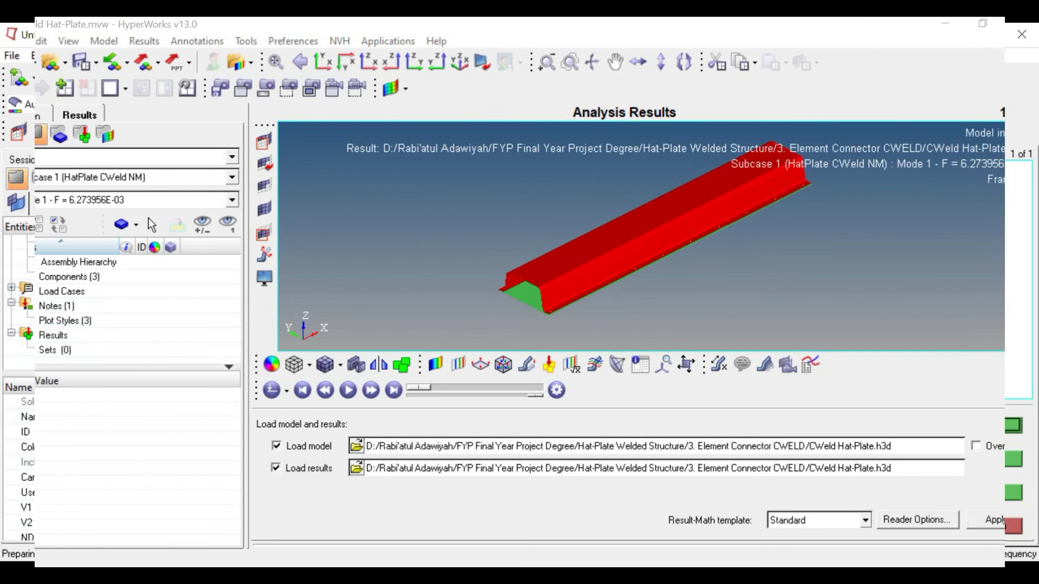
Contour the Eigen Mode (v) magnitude on the hat-plate model and switch the animation type to modal
click(436, 367)
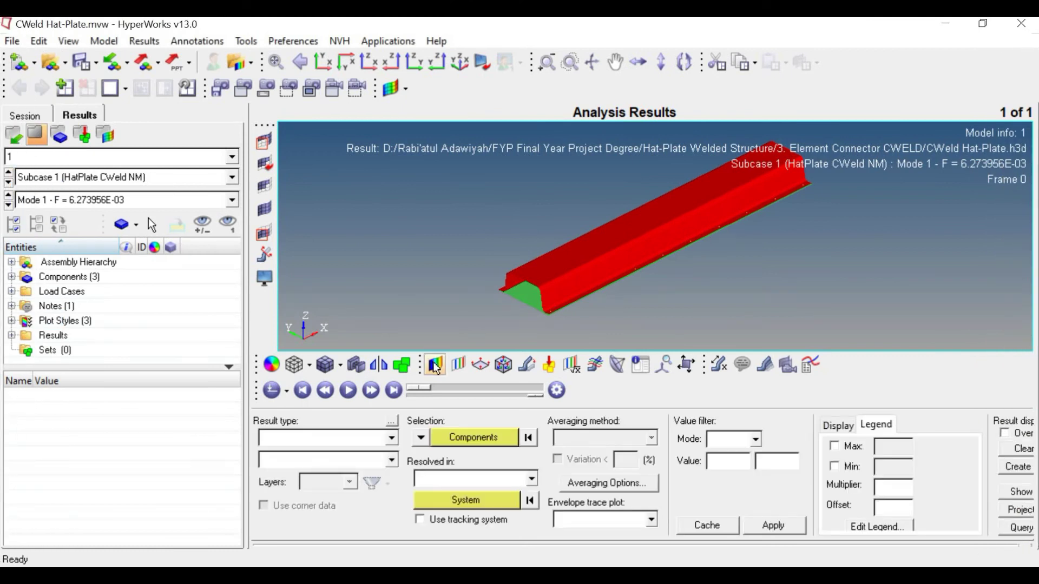
click(775, 532)
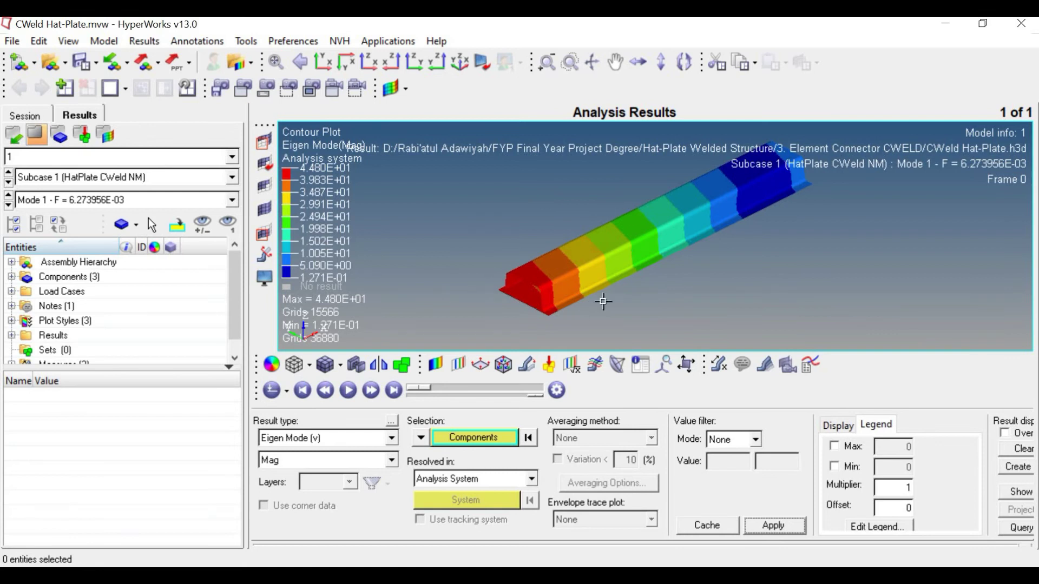
click(287, 393)
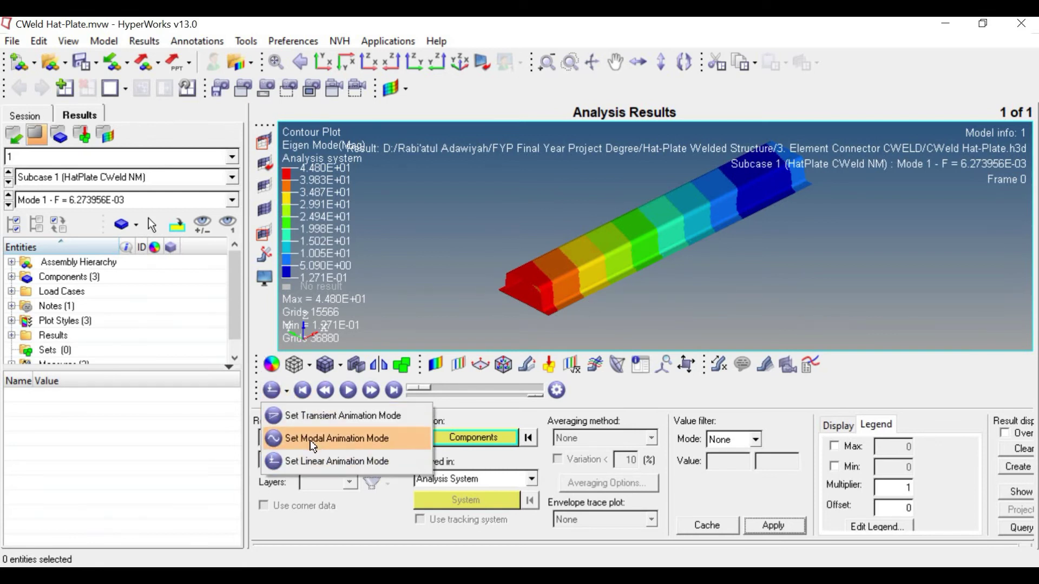
click(313, 439)
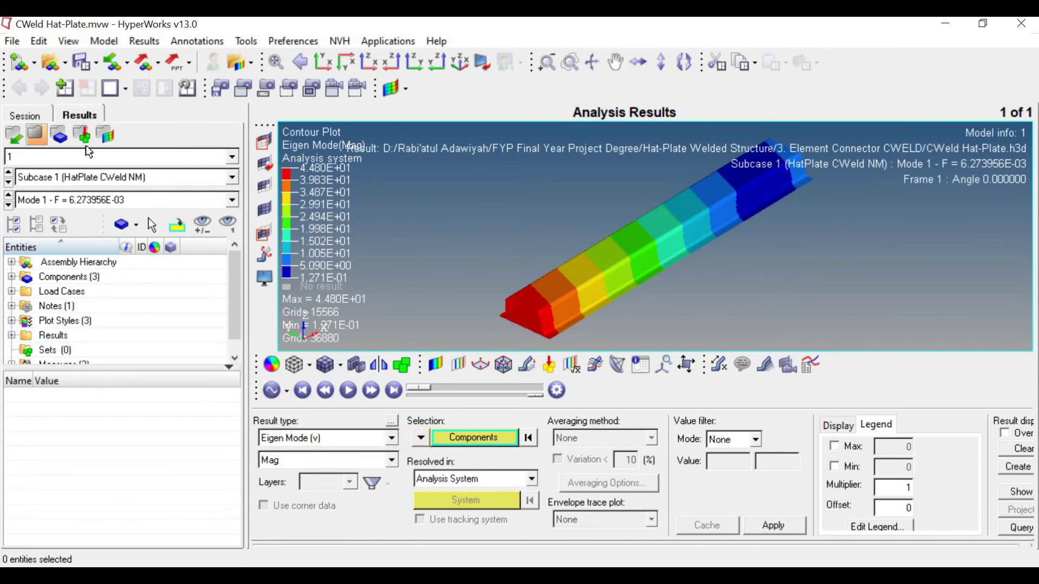
List the modes under Subcase 1, open the deformed shape settings and advance the displayed result to Mode 7
click(83, 140)
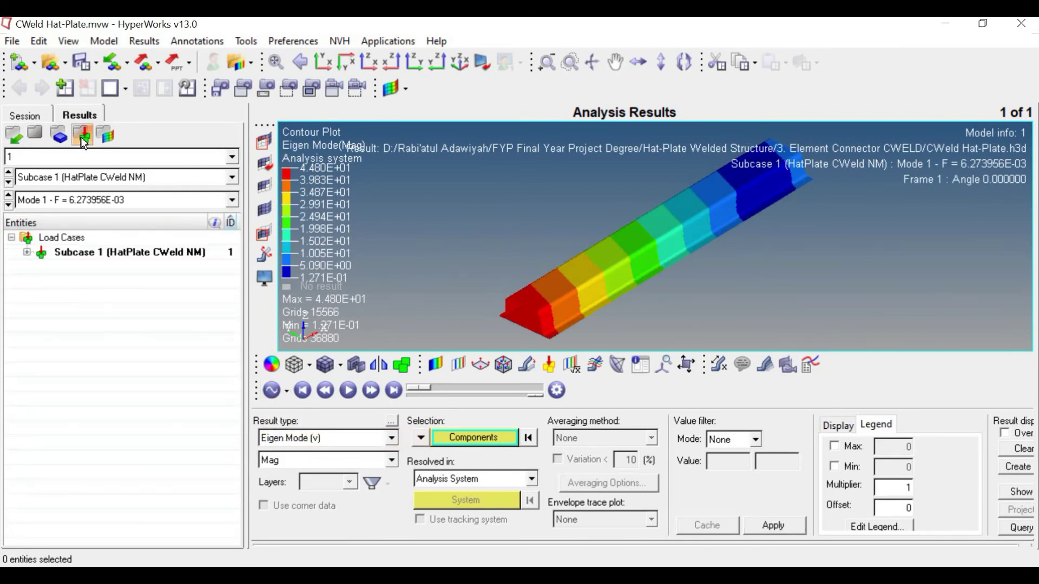
click(26, 253)
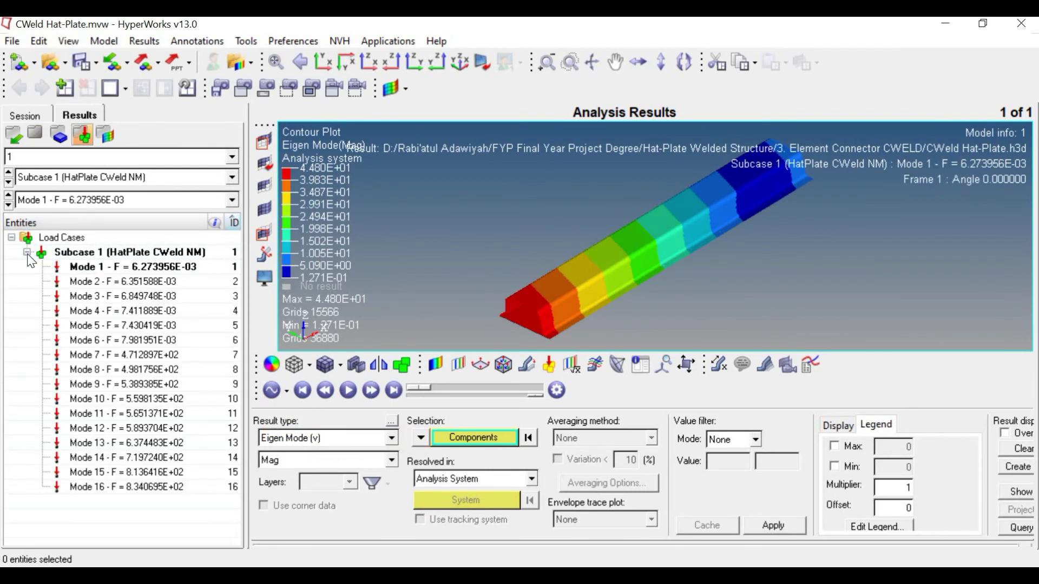
click(526, 366)
click(9, 206)
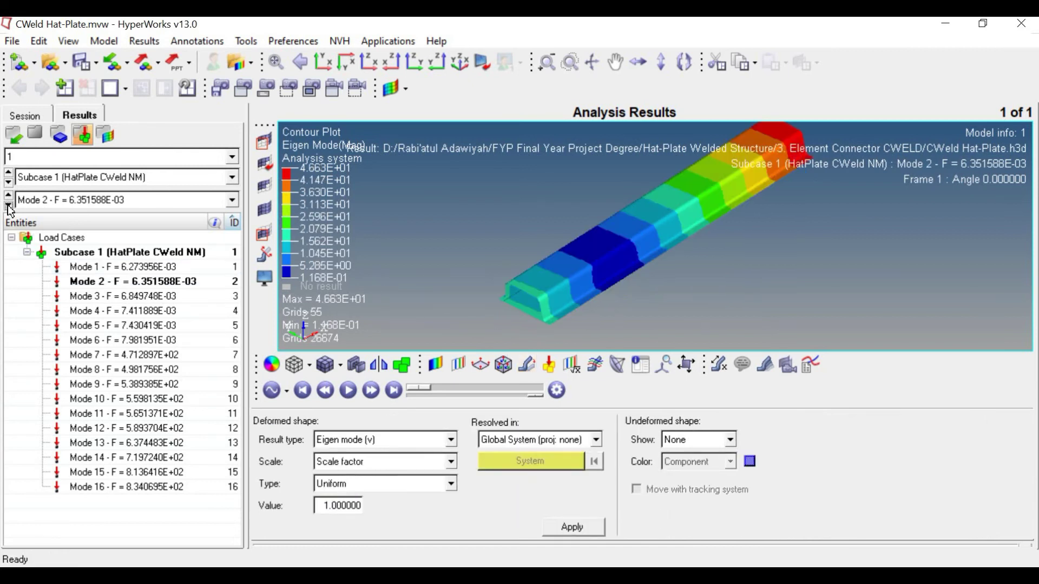
click(9, 206)
click(9, 206)
click(8, 206)
click(9, 206)
click(9, 206)
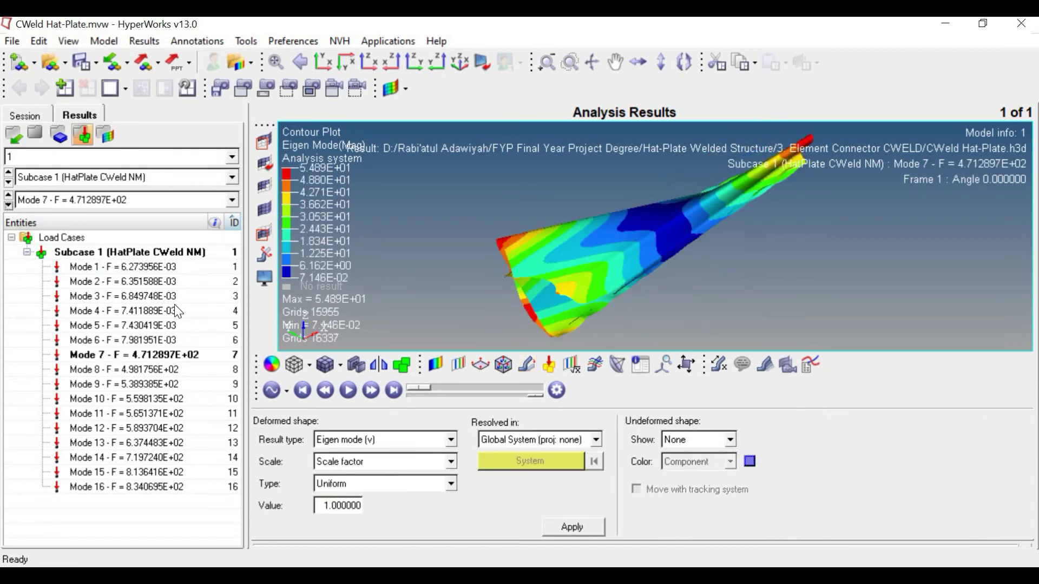
Animate the Mode 7 shape and go through the following modes one by one up to Mode 16
click(345, 391)
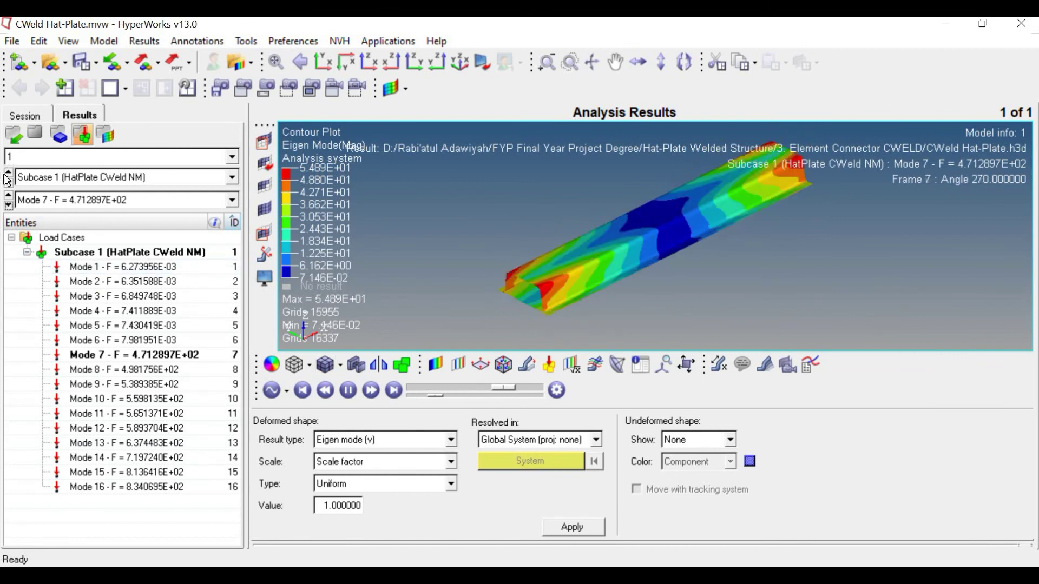
click(9, 206)
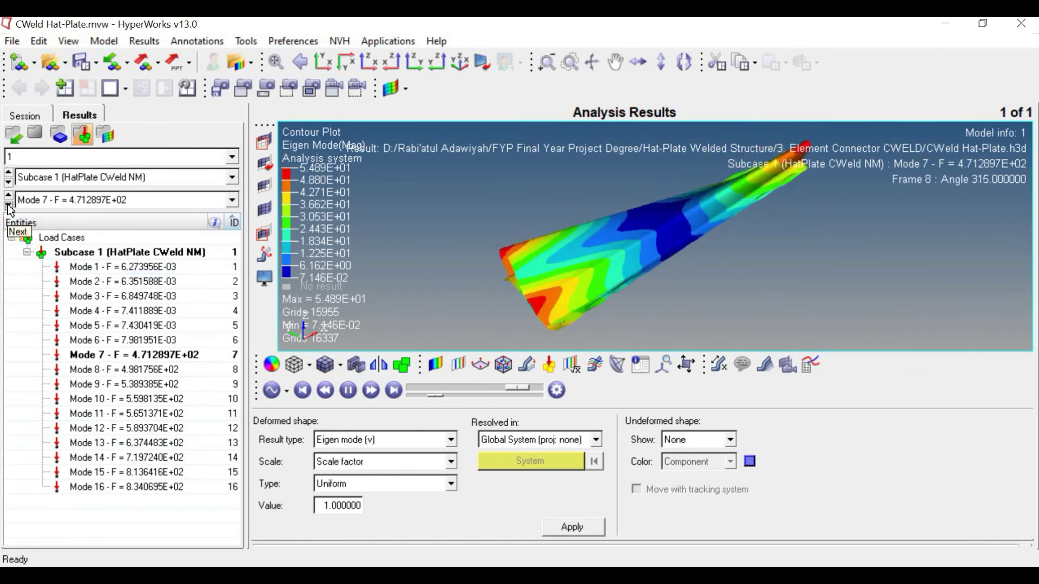
click(9, 207)
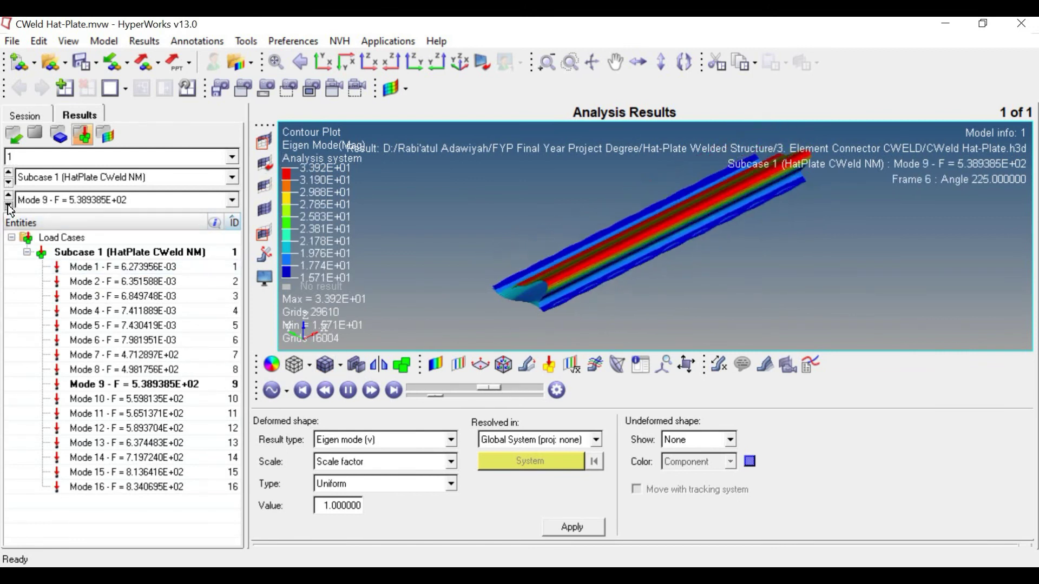
click(10, 207)
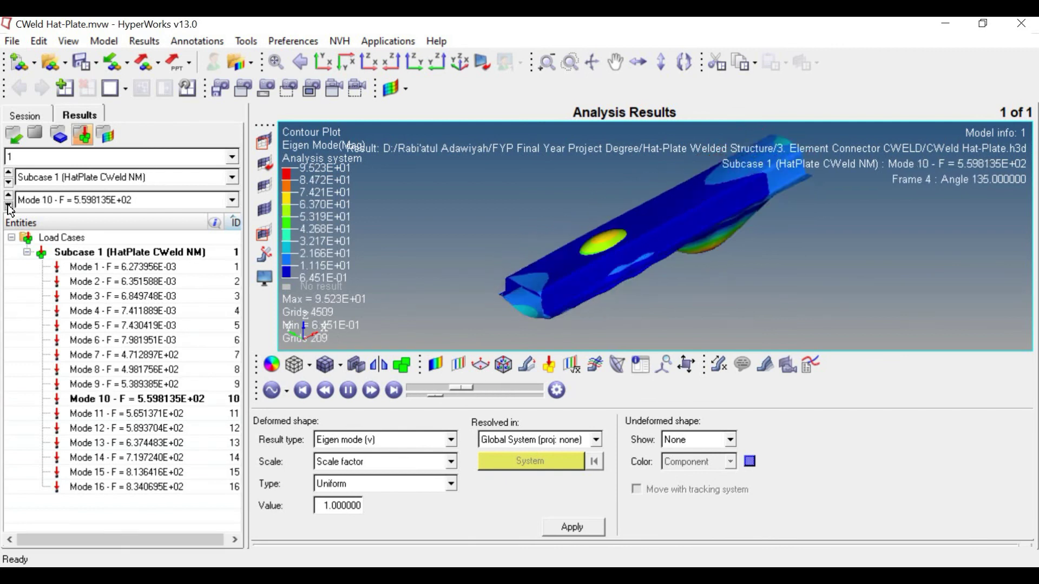
click(9, 207)
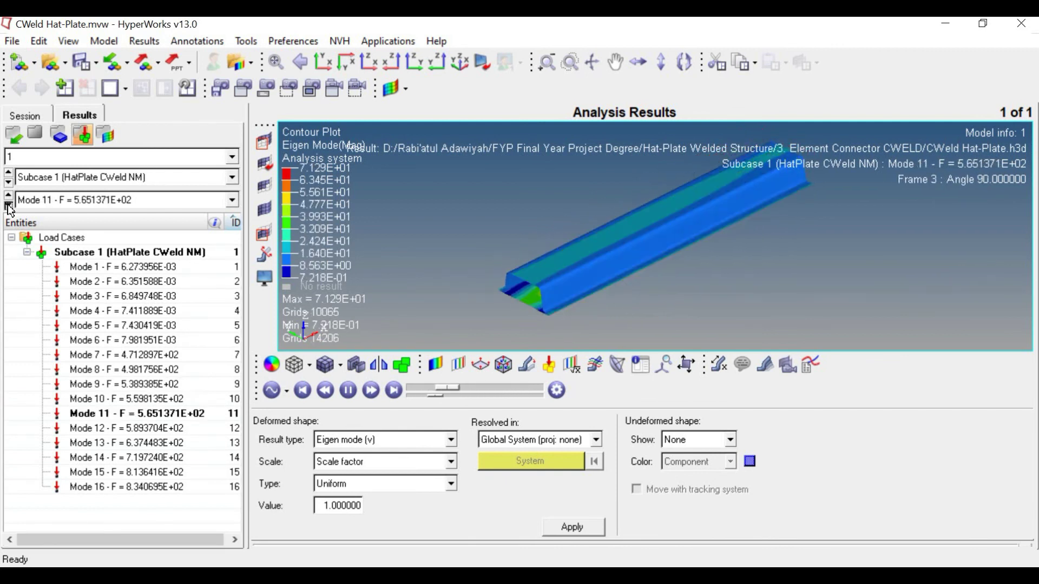
click(9, 206)
click(9, 206)
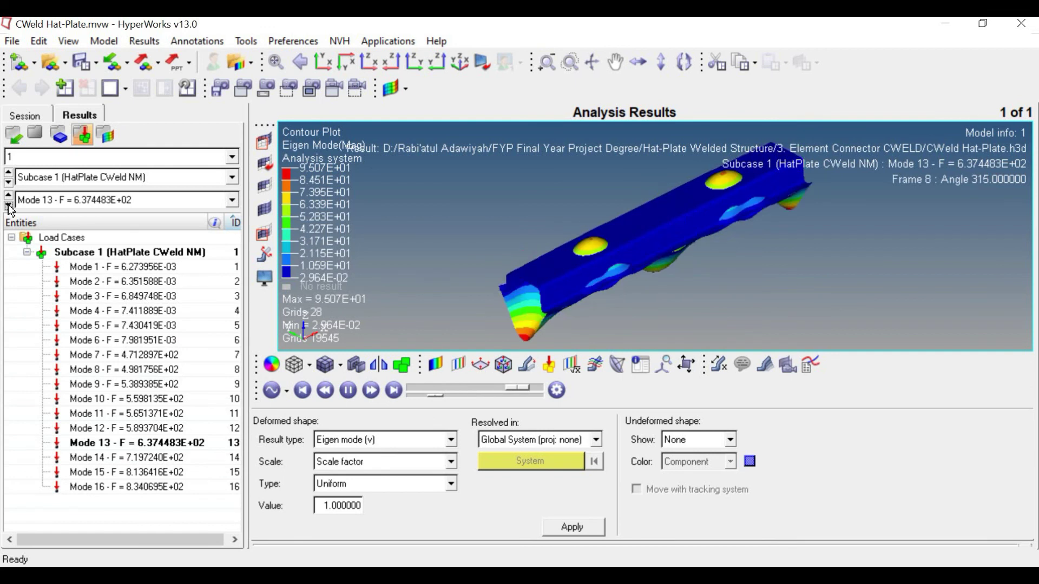
click(9, 207)
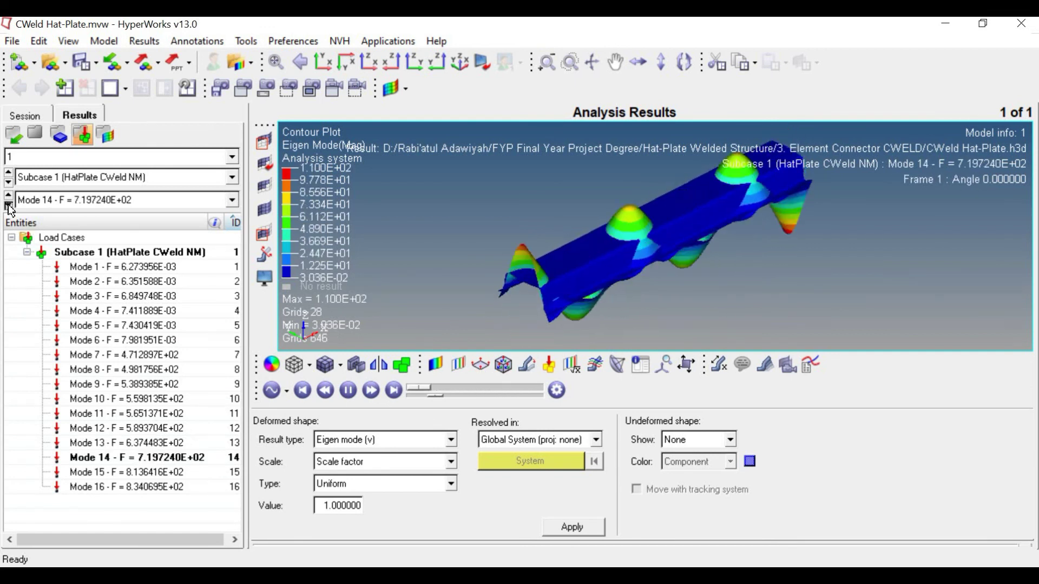
click(10, 207)
click(9, 207)
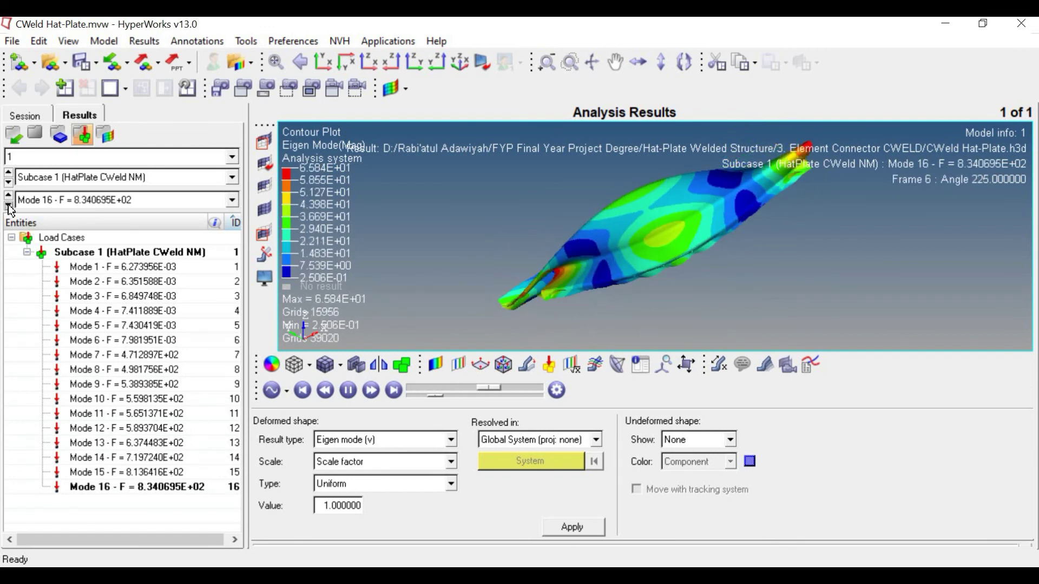